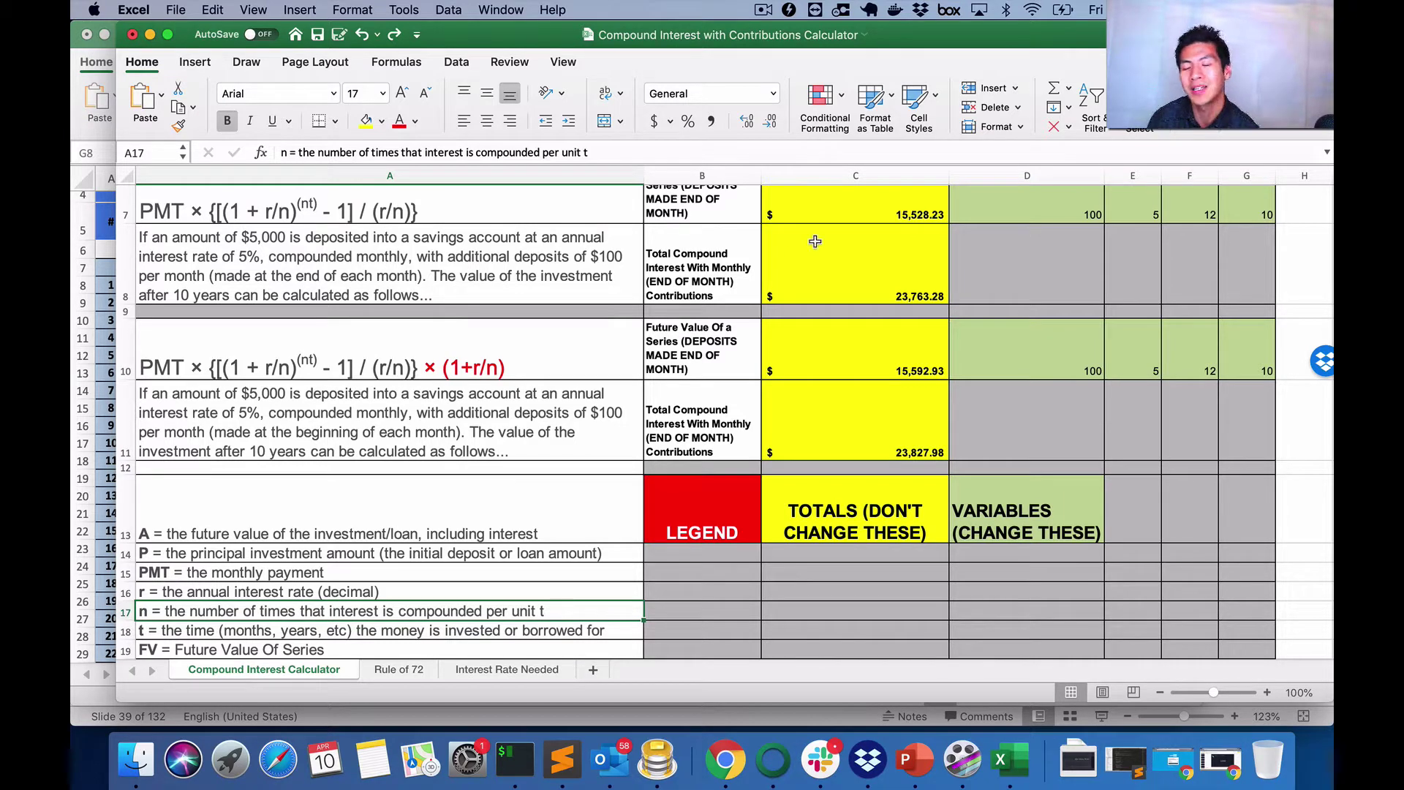
pyautogui.scroll(1, 816, 242)
pyautogui.scroll(2, 815, 242)
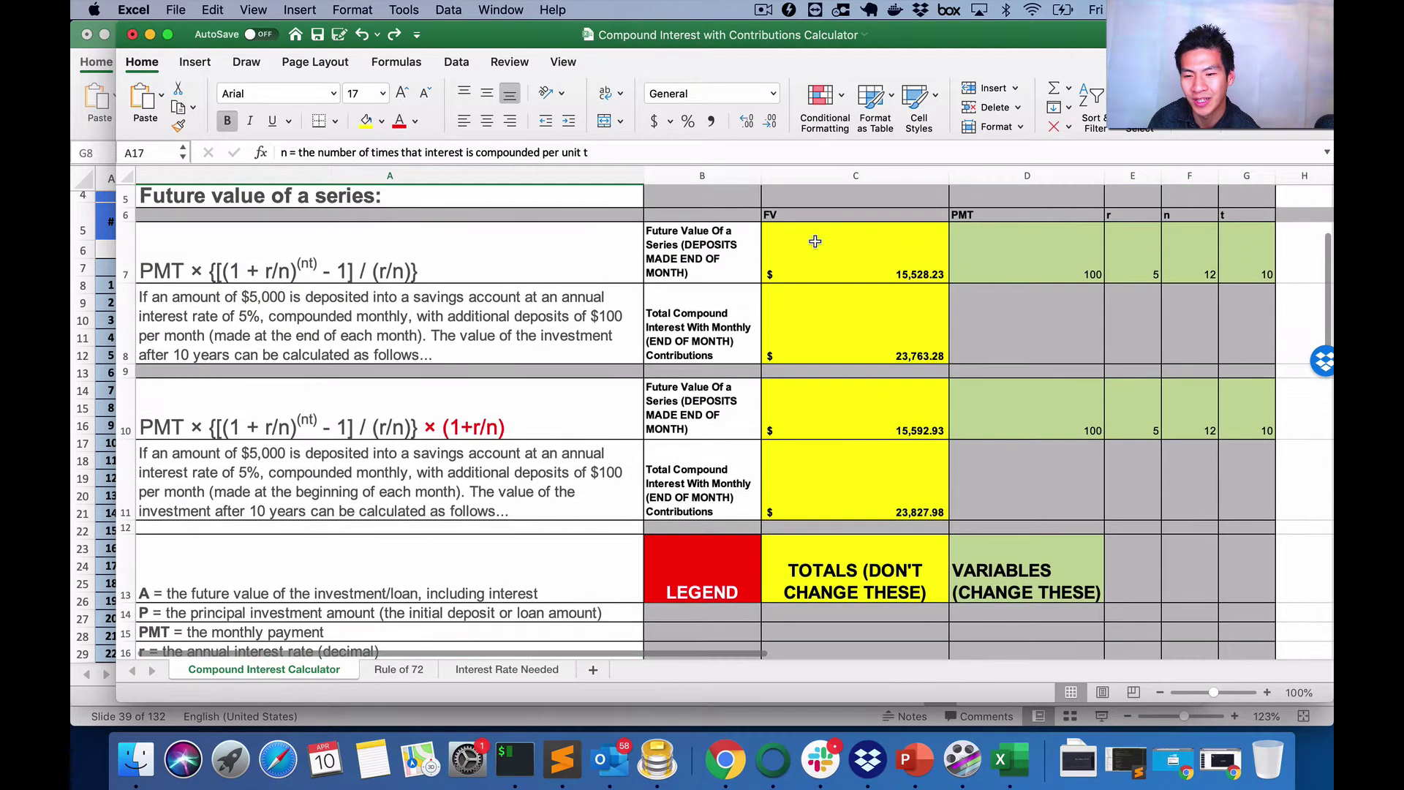
pyautogui.scroll(1, 814, 241)
pyautogui.scroll(1, 815, 241)
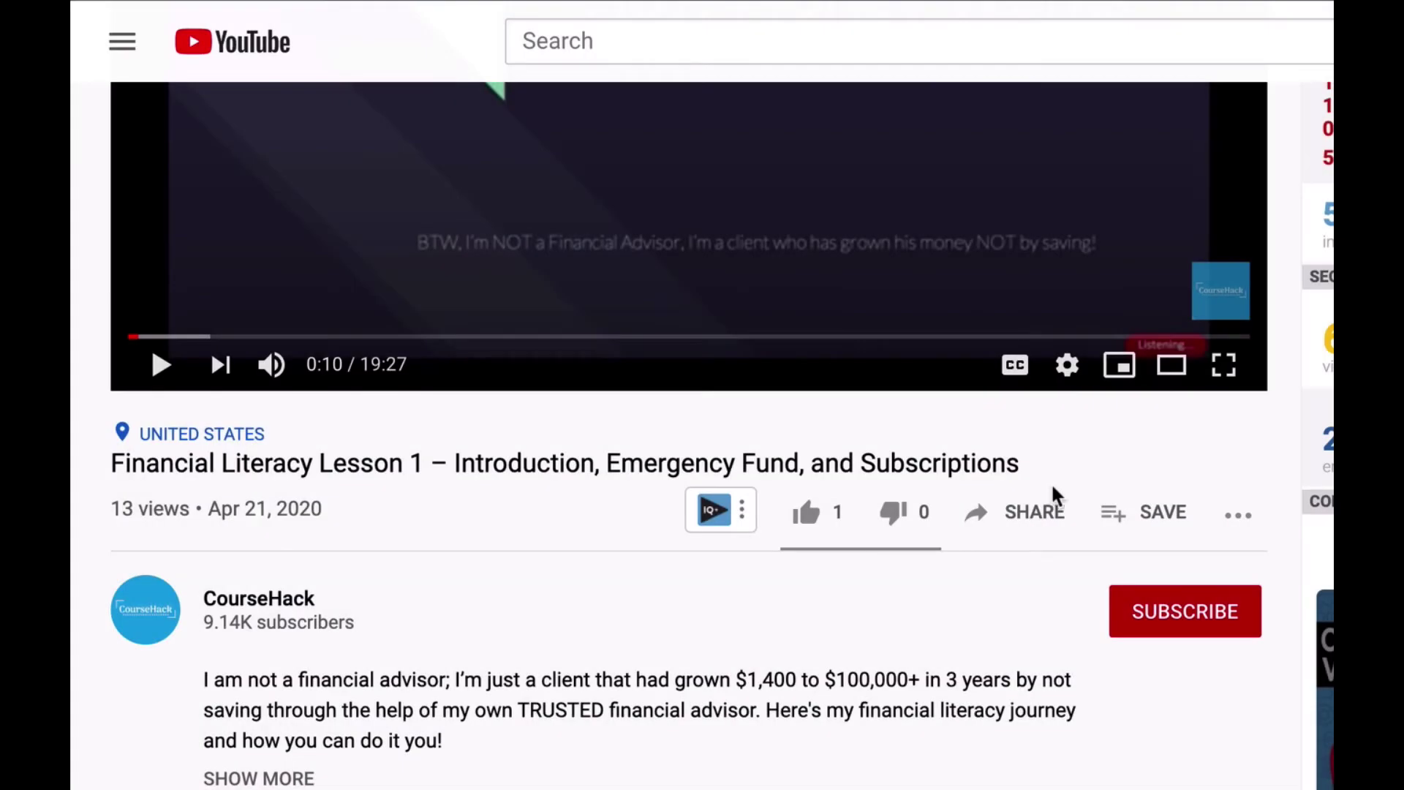
# Subscribe to the CourseHack channel and set notifications to All
pyautogui.click(1147, 605)
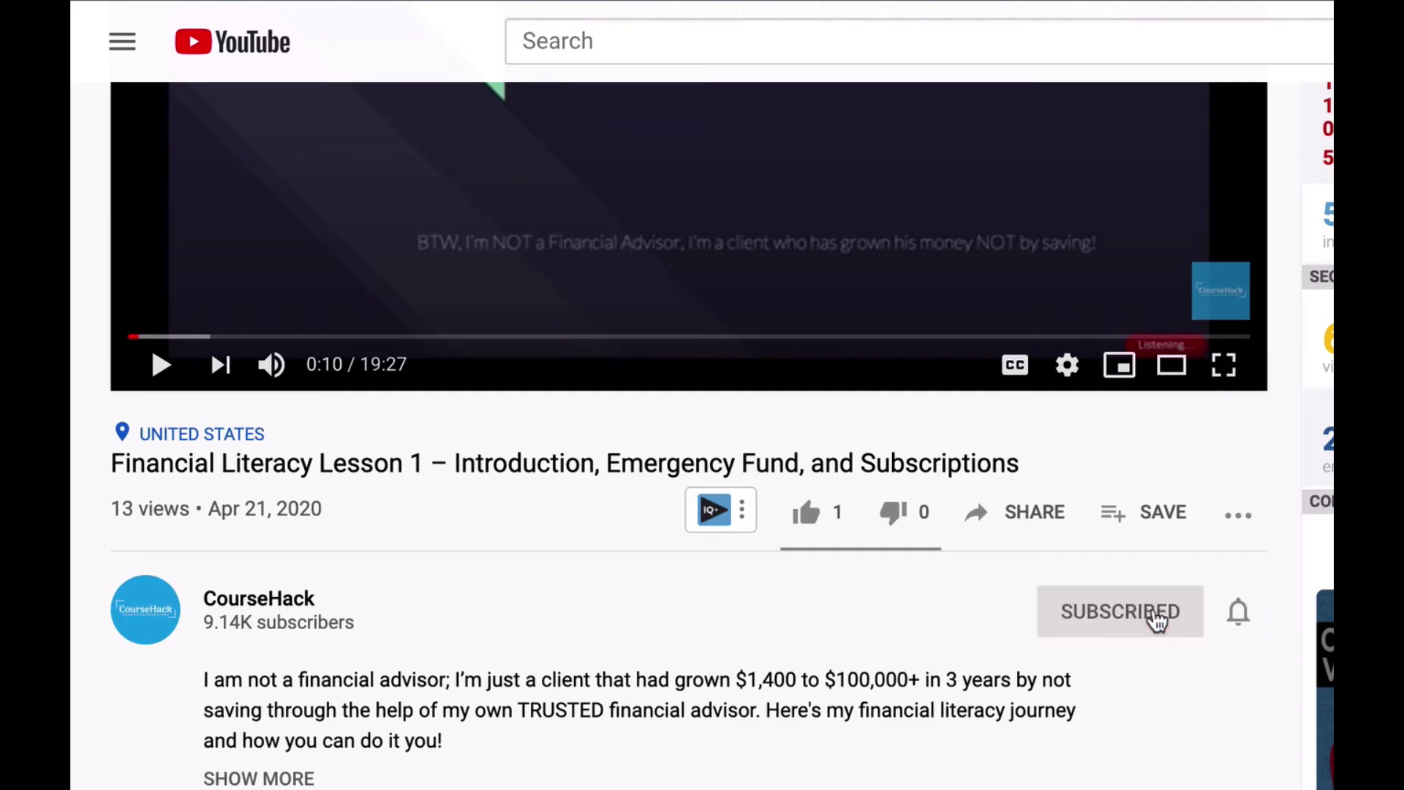
pyautogui.click(1238, 611)
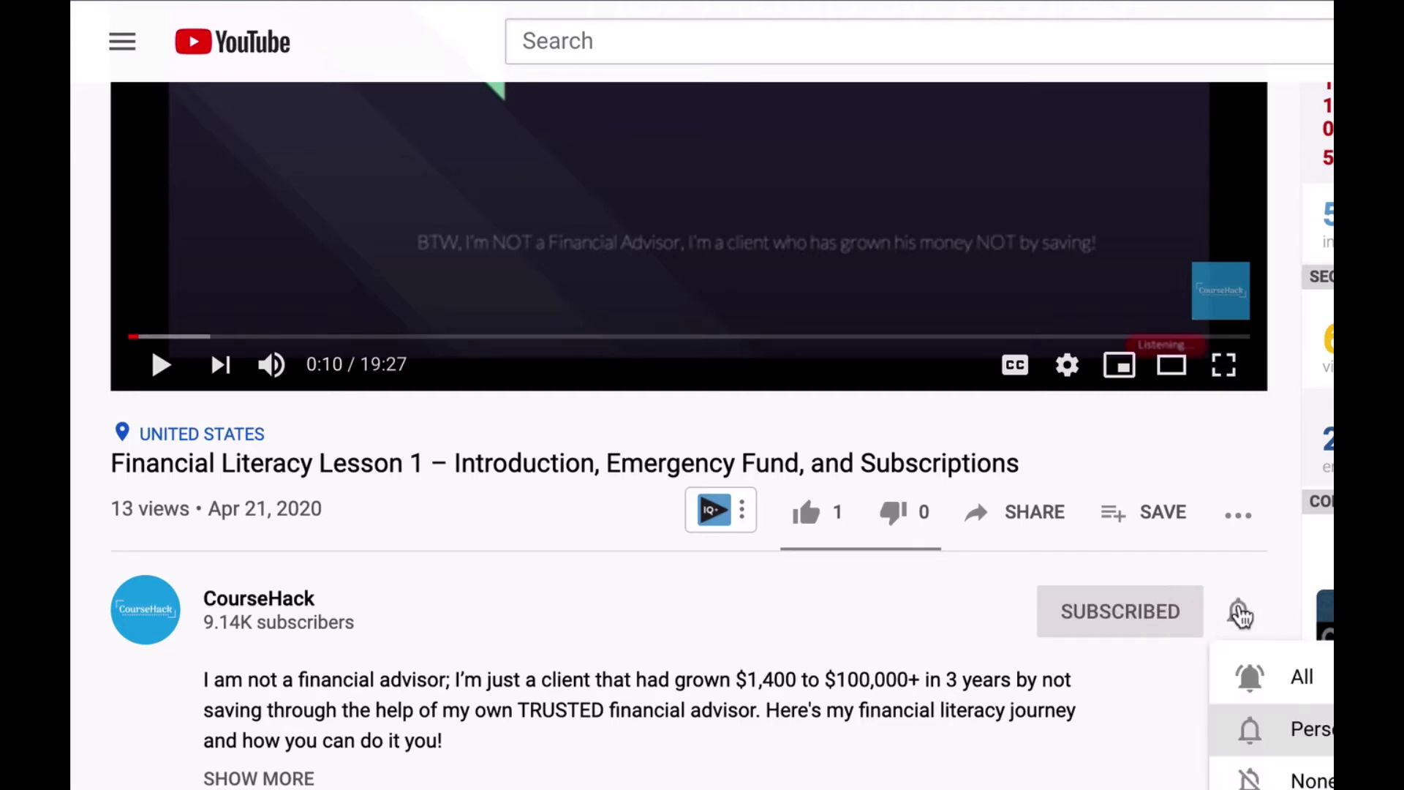
pyautogui.click(1258, 675)
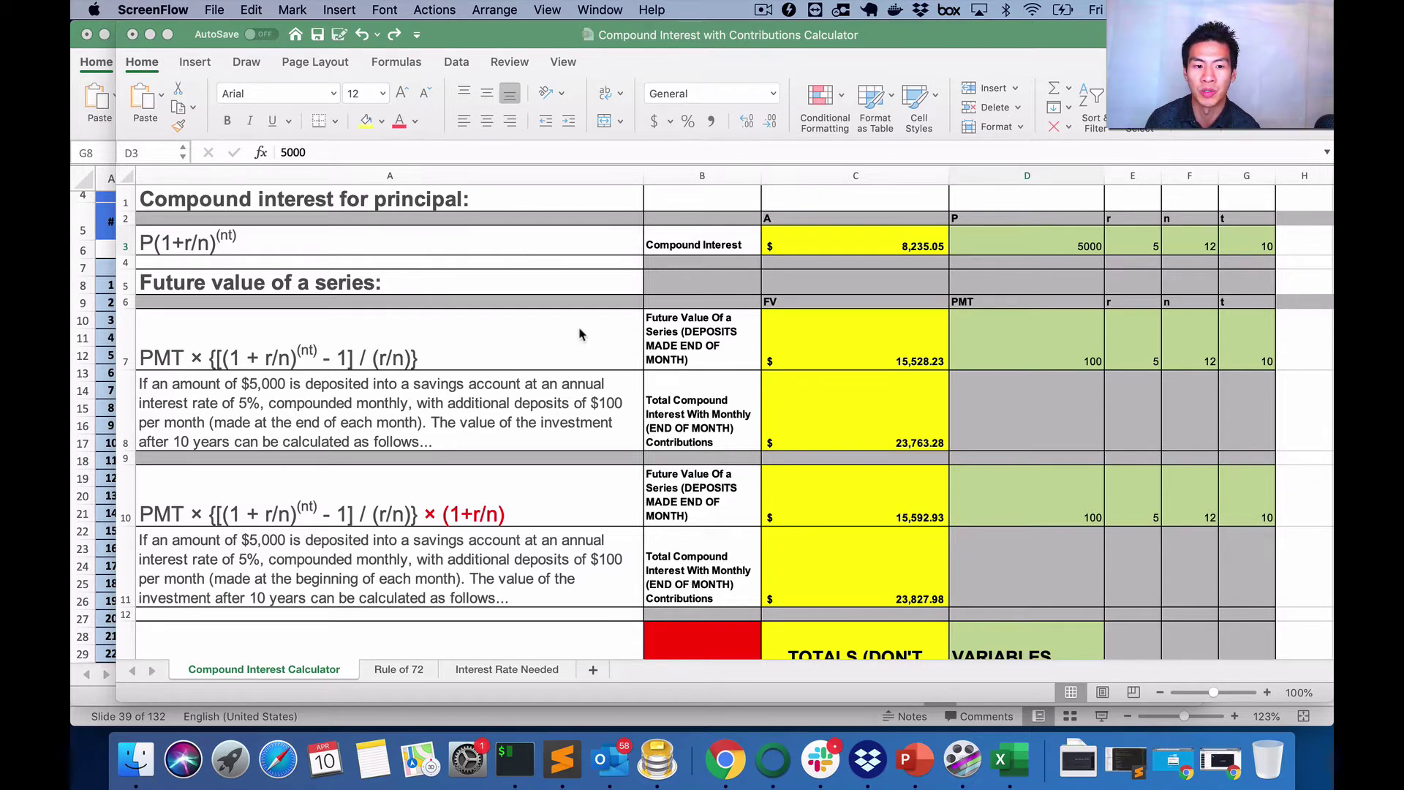
pyautogui.click(728, 246)
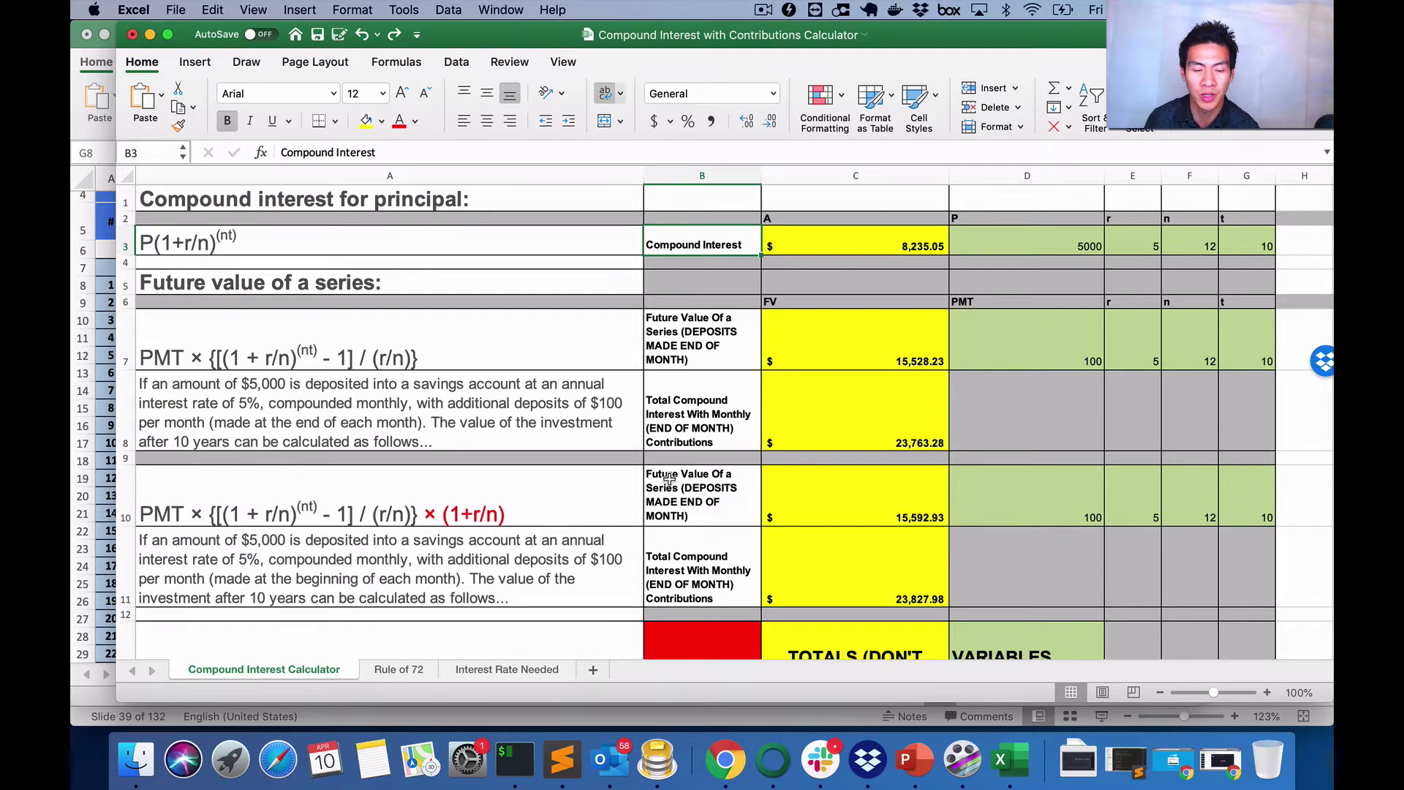
pyautogui.scroll(-2, 668, 480)
pyautogui.scroll(-3, 669, 480)
pyautogui.scroll(-1, 669, 478)
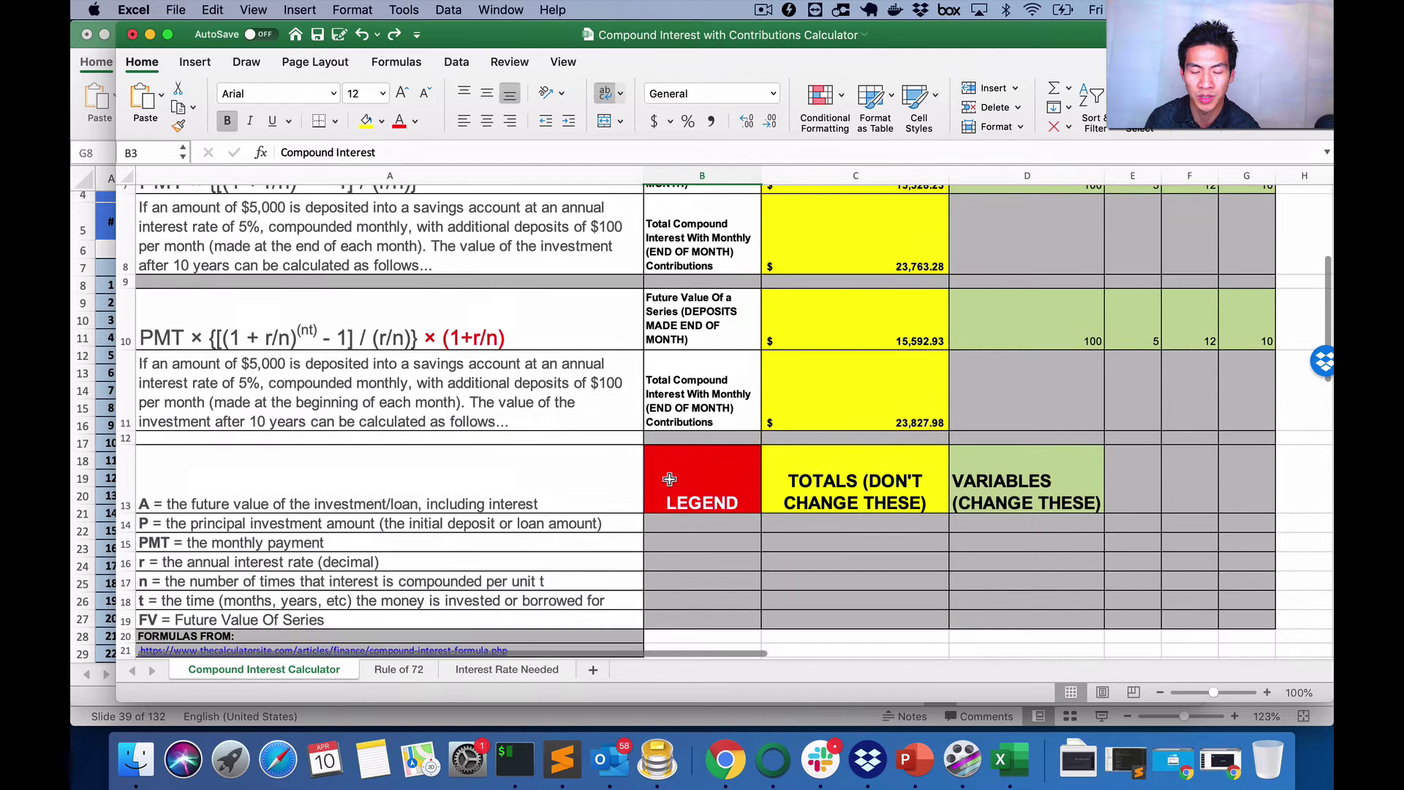
pyautogui.scroll(5, 668, 480)
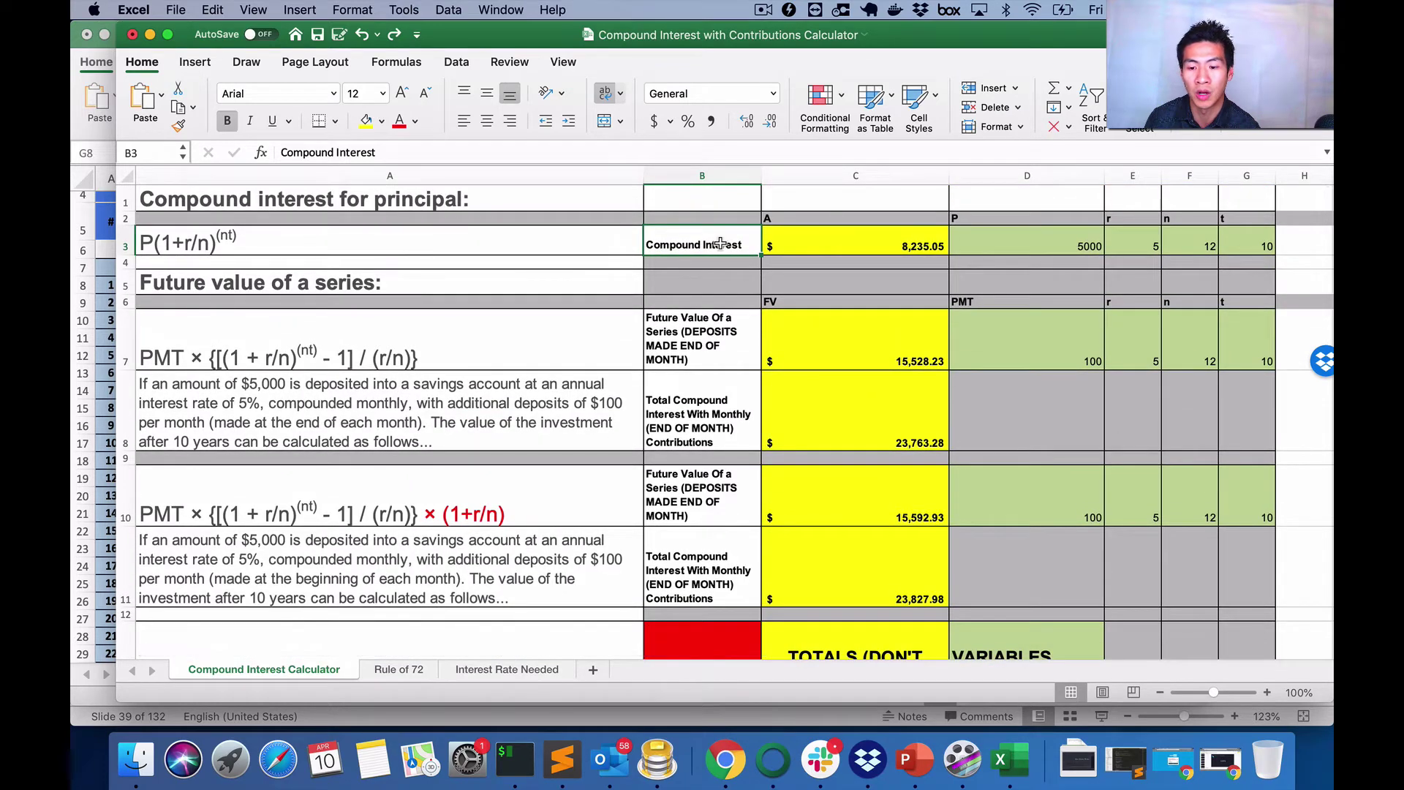
pyautogui.moveTo(722, 245); pyautogui.dragTo(1249, 276)
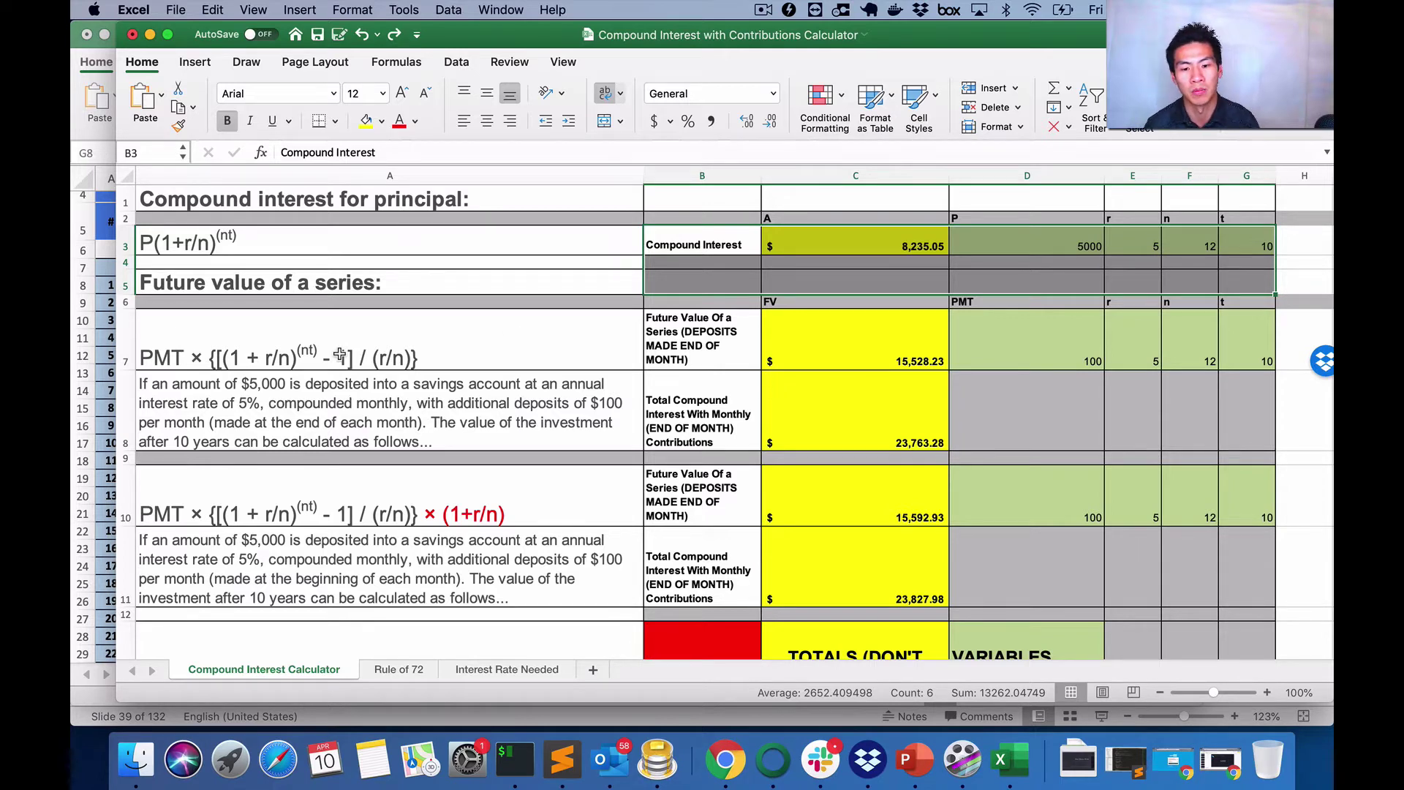
pyautogui.click(336, 406)
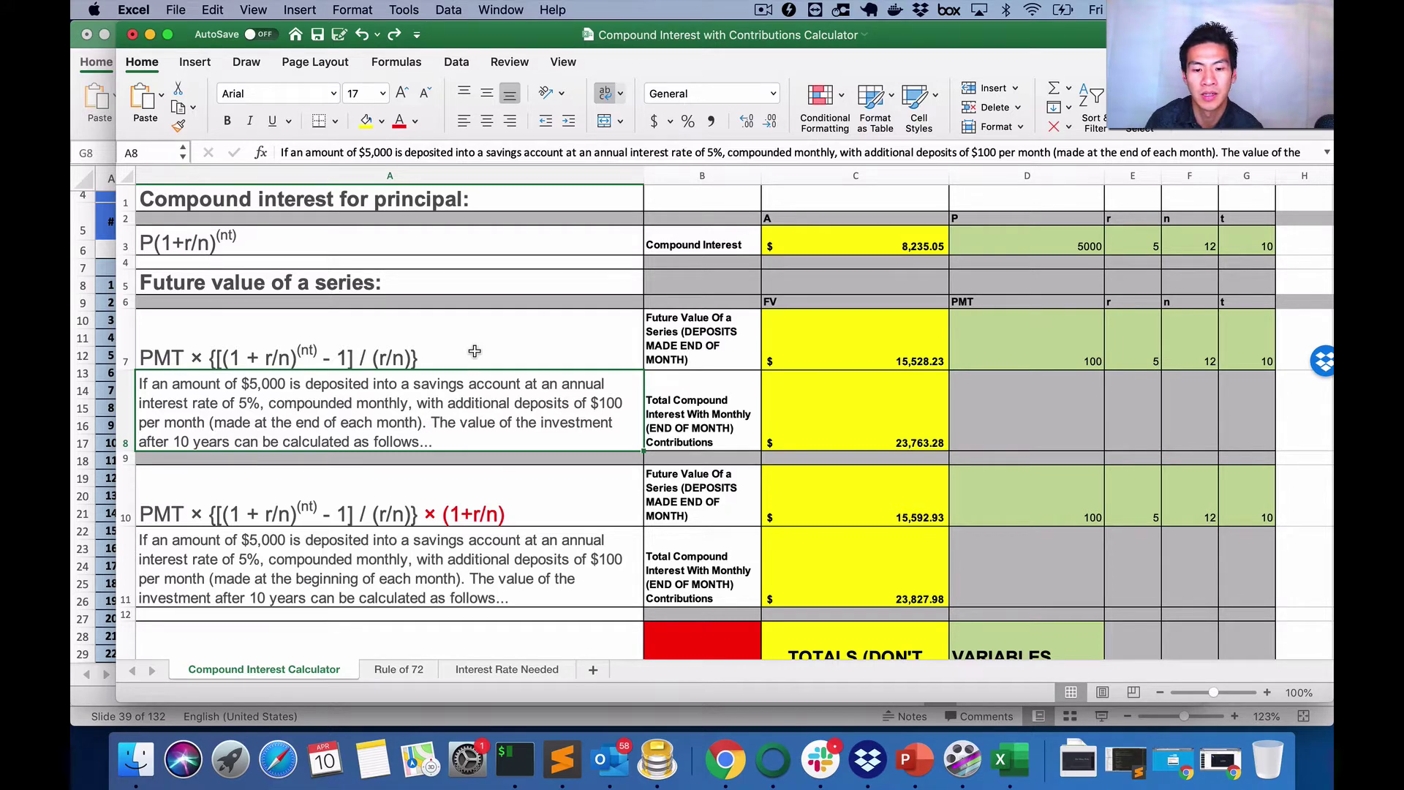
pyautogui.click(273, 357)
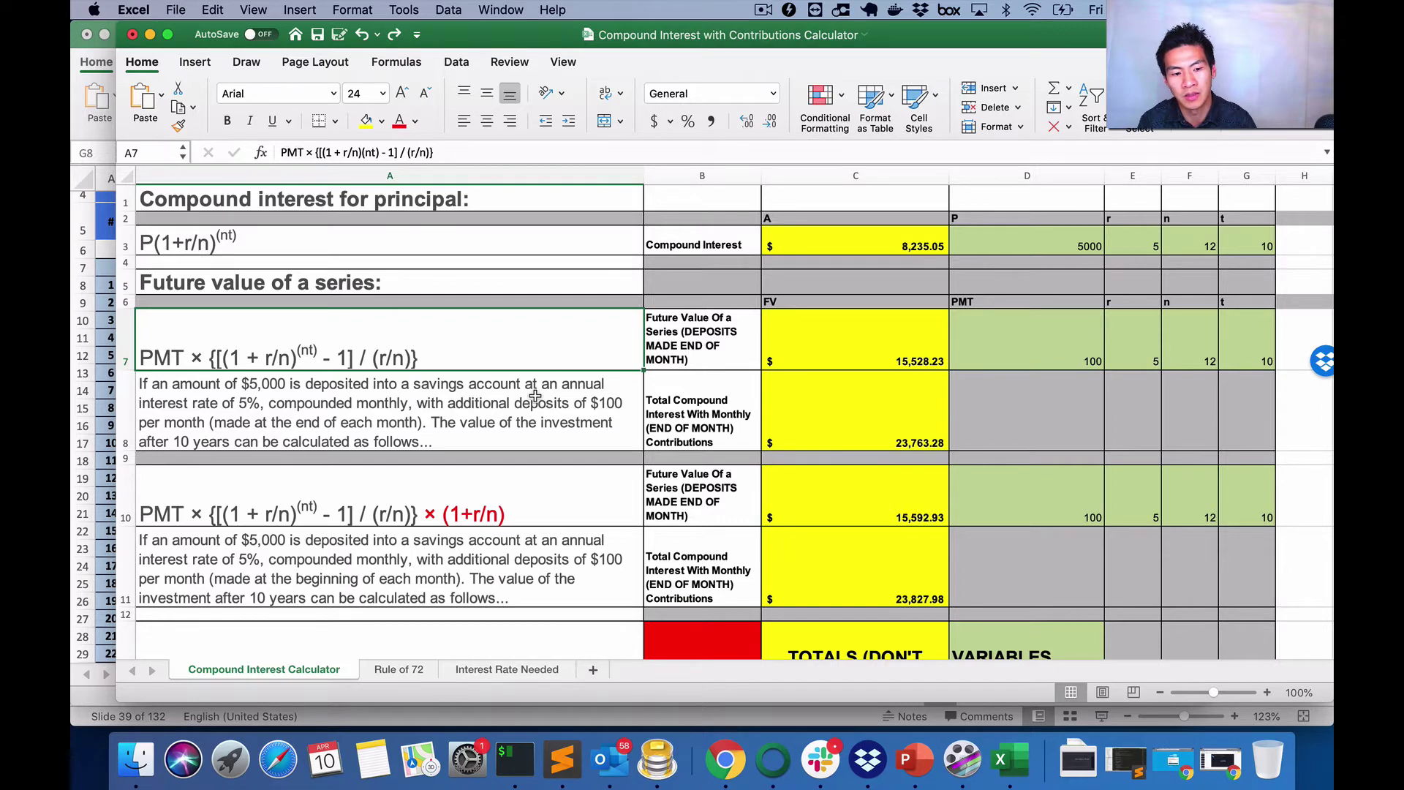
pyautogui.scroll(-2, 535, 396)
pyautogui.scroll(-2, 534, 396)
pyautogui.scroll(-2, 534, 396)
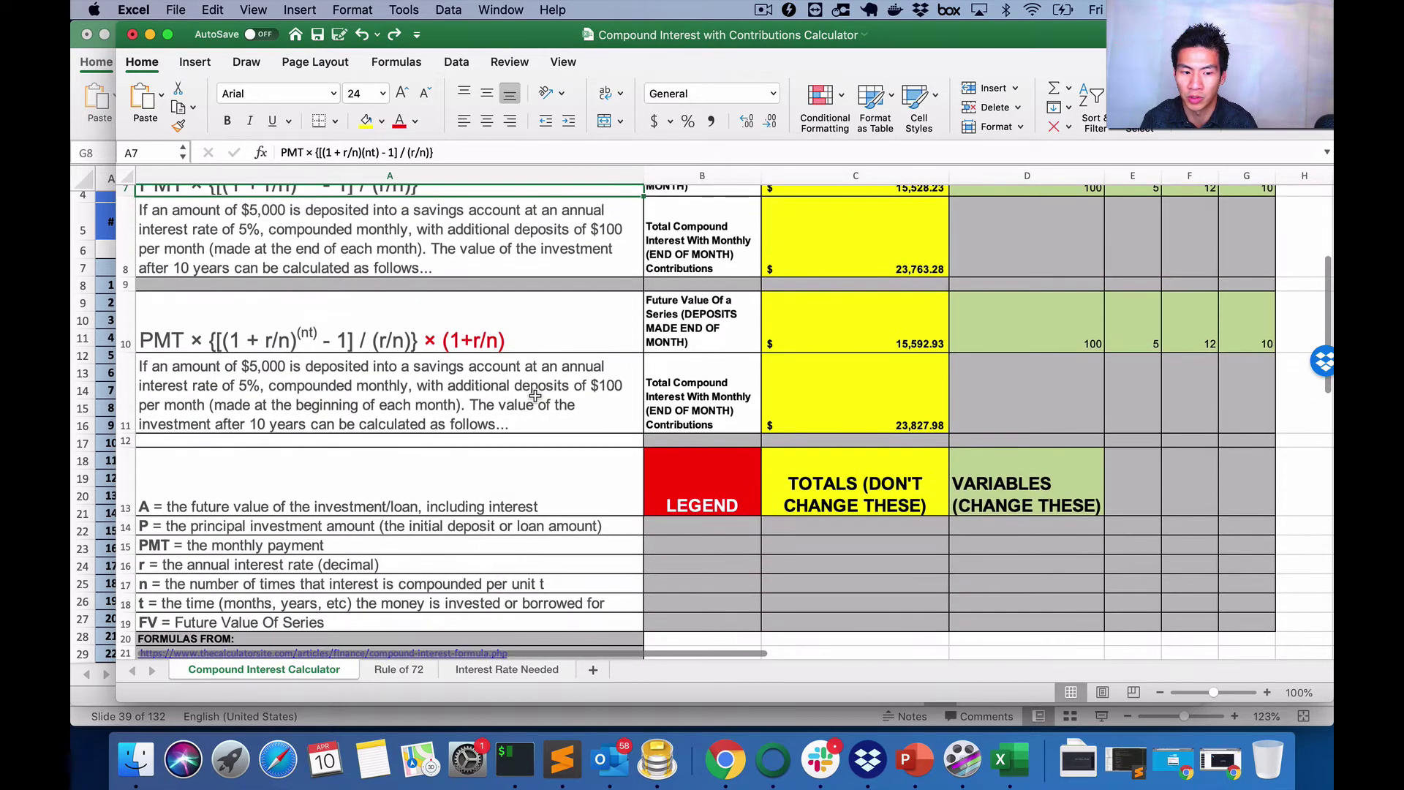
pyautogui.scroll(2, 535, 396)
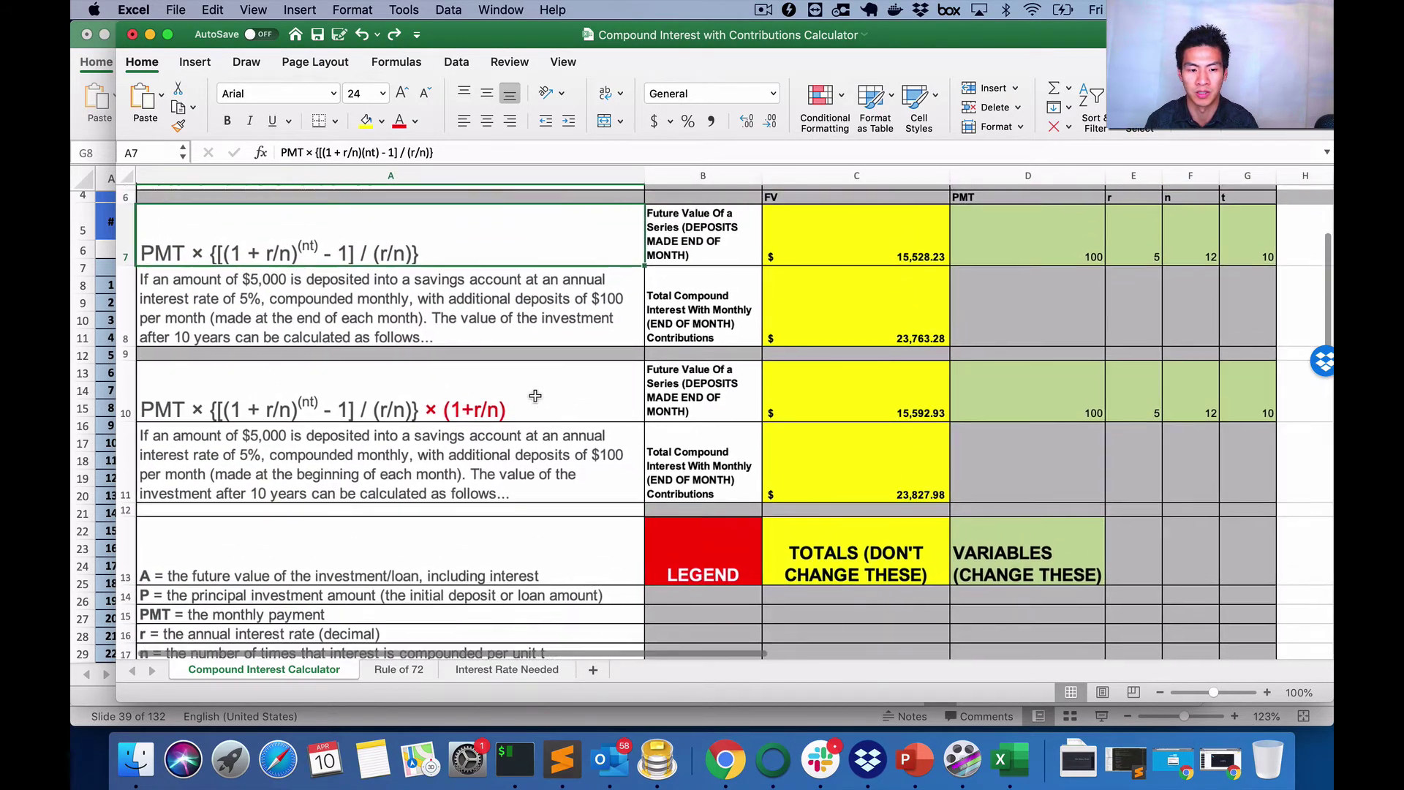
pyautogui.scroll(-2, 535, 395)
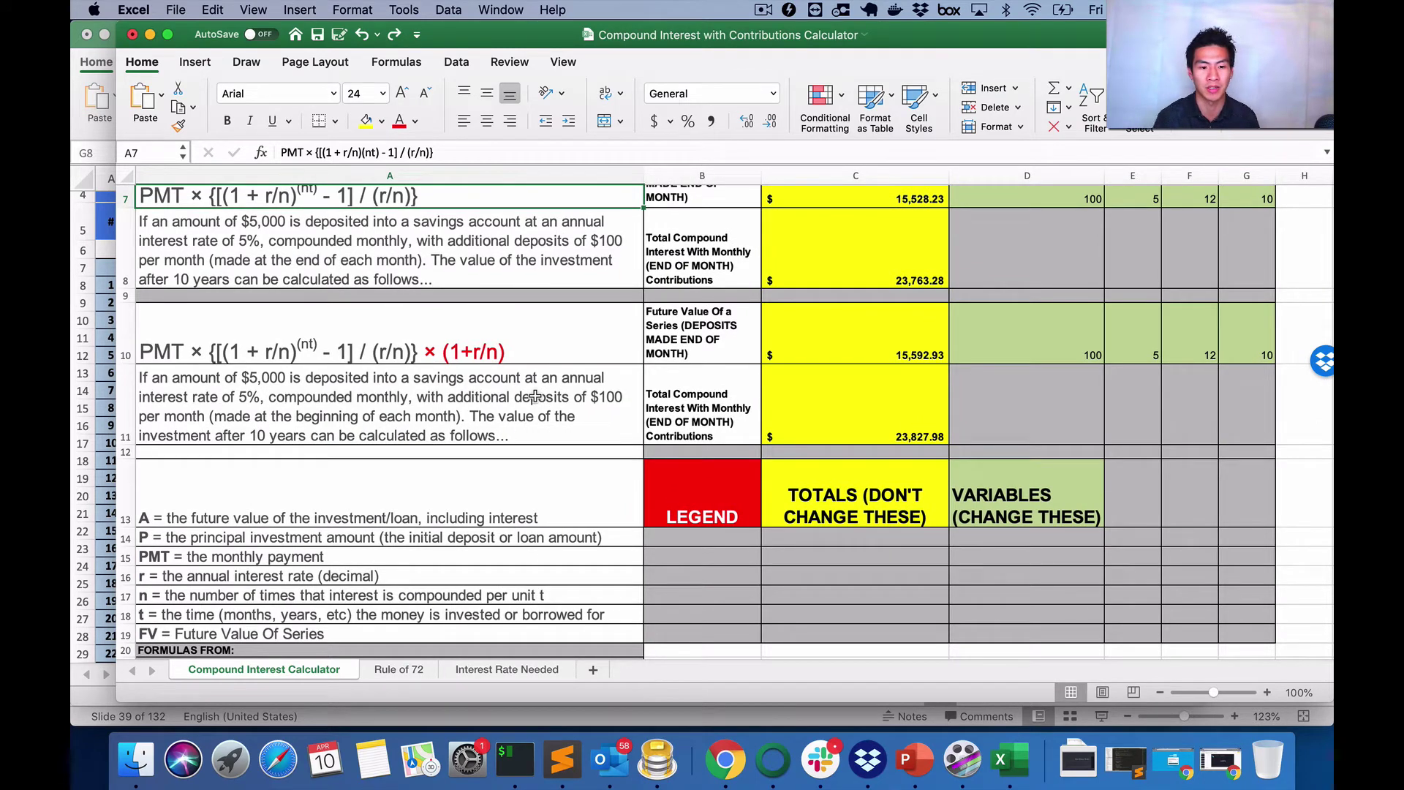
pyautogui.scroll(-2, 535, 395)
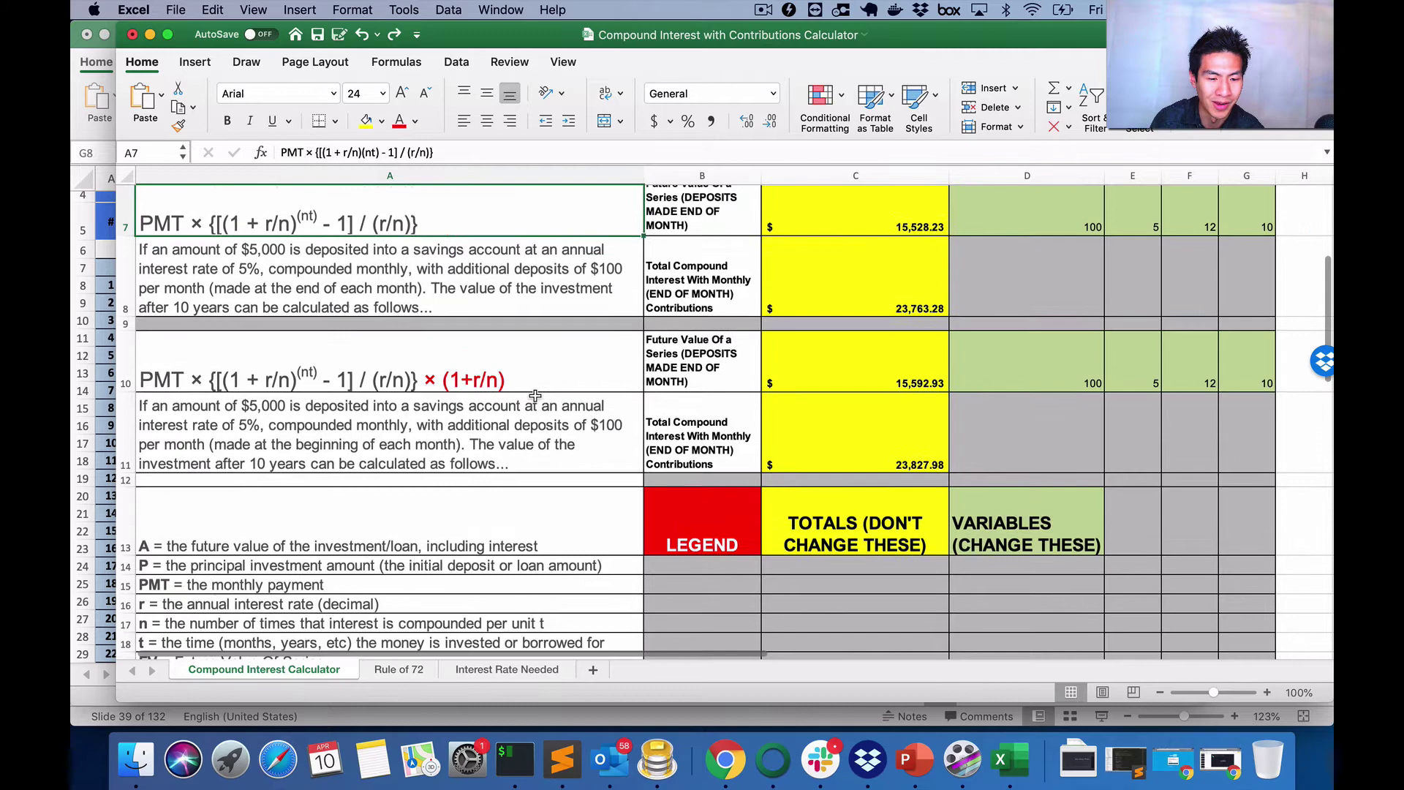
pyautogui.scroll(2, 473, 397)
pyautogui.scroll(2, 460, 399)
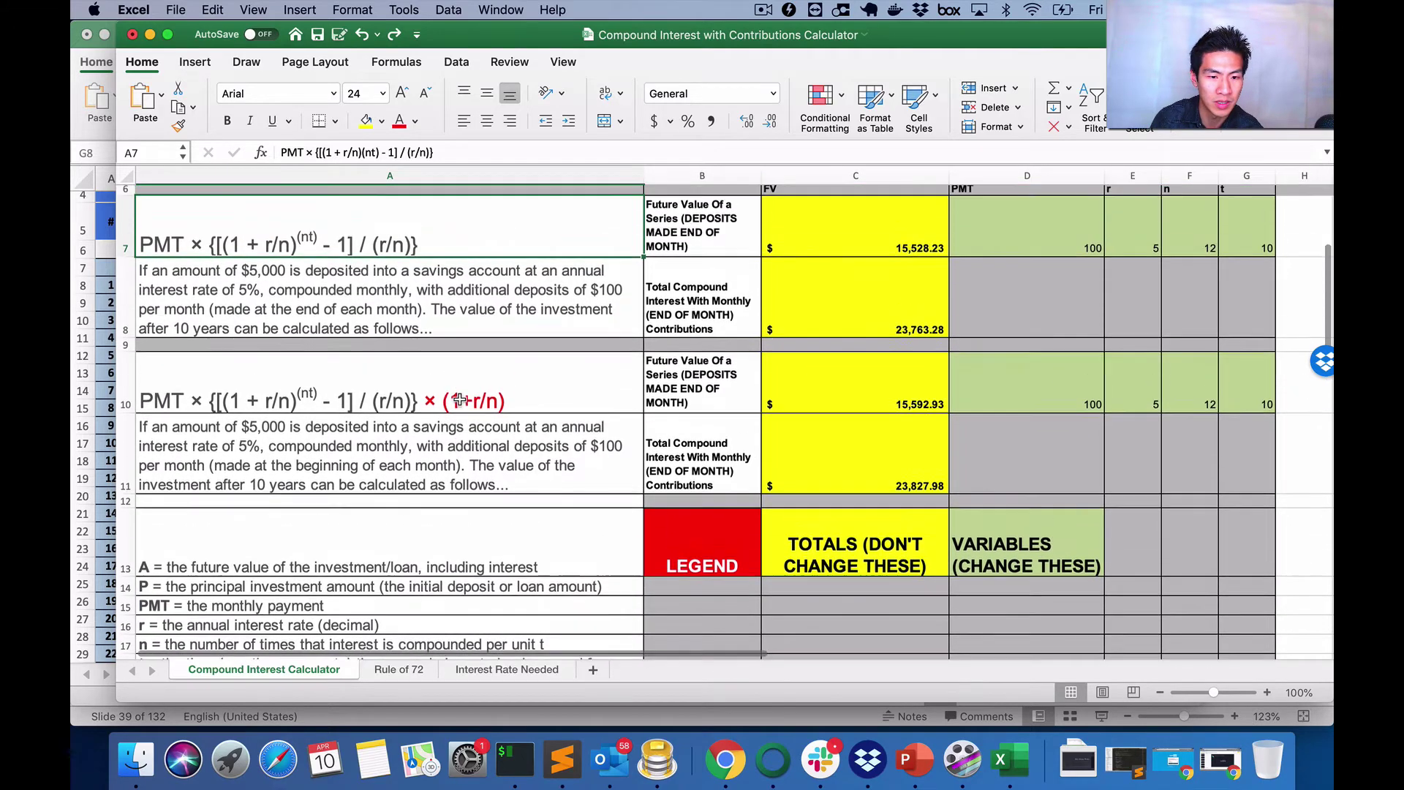
pyautogui.scroll(-3, 439, 398)
pyautogui.scroll(3, 416, 398)
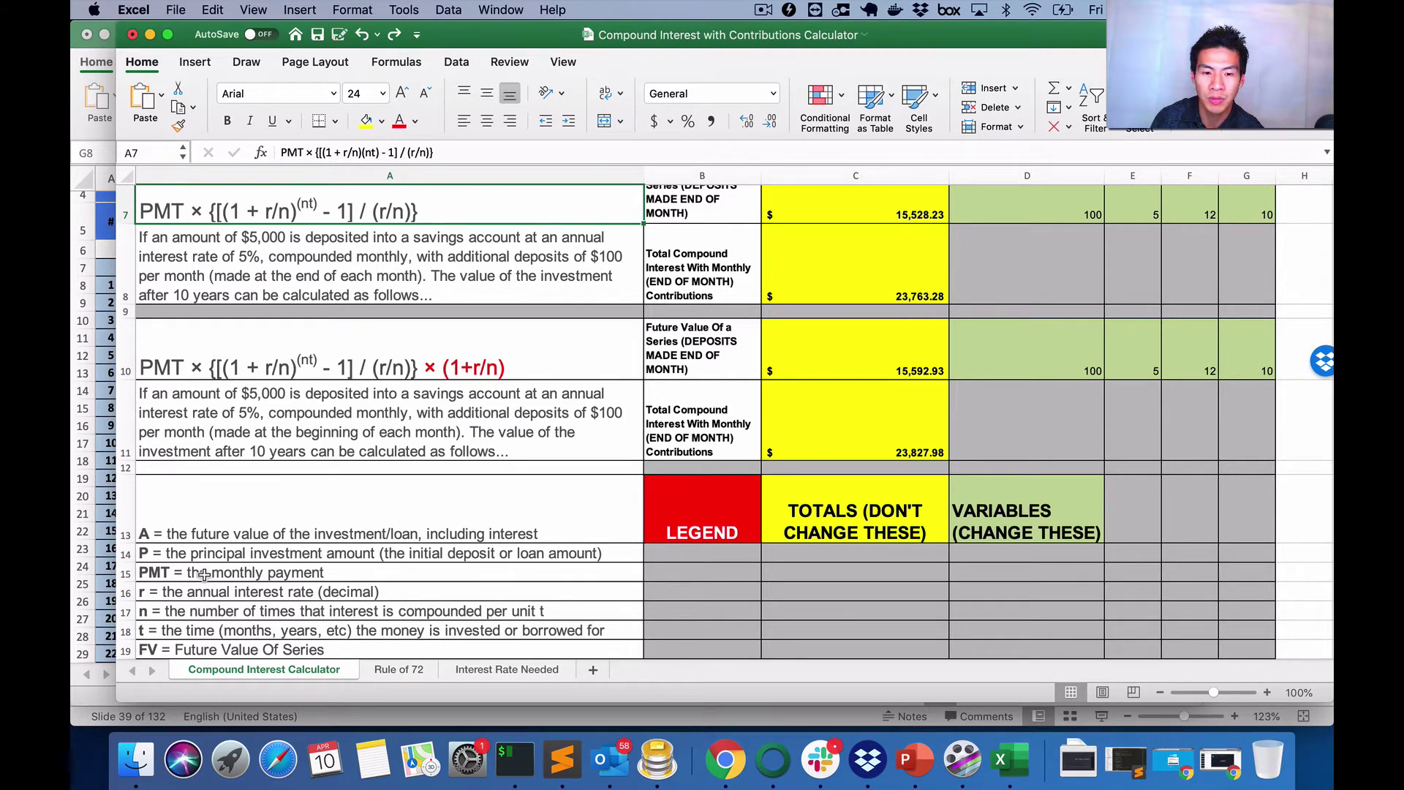
pyautogui.click(203, 574)
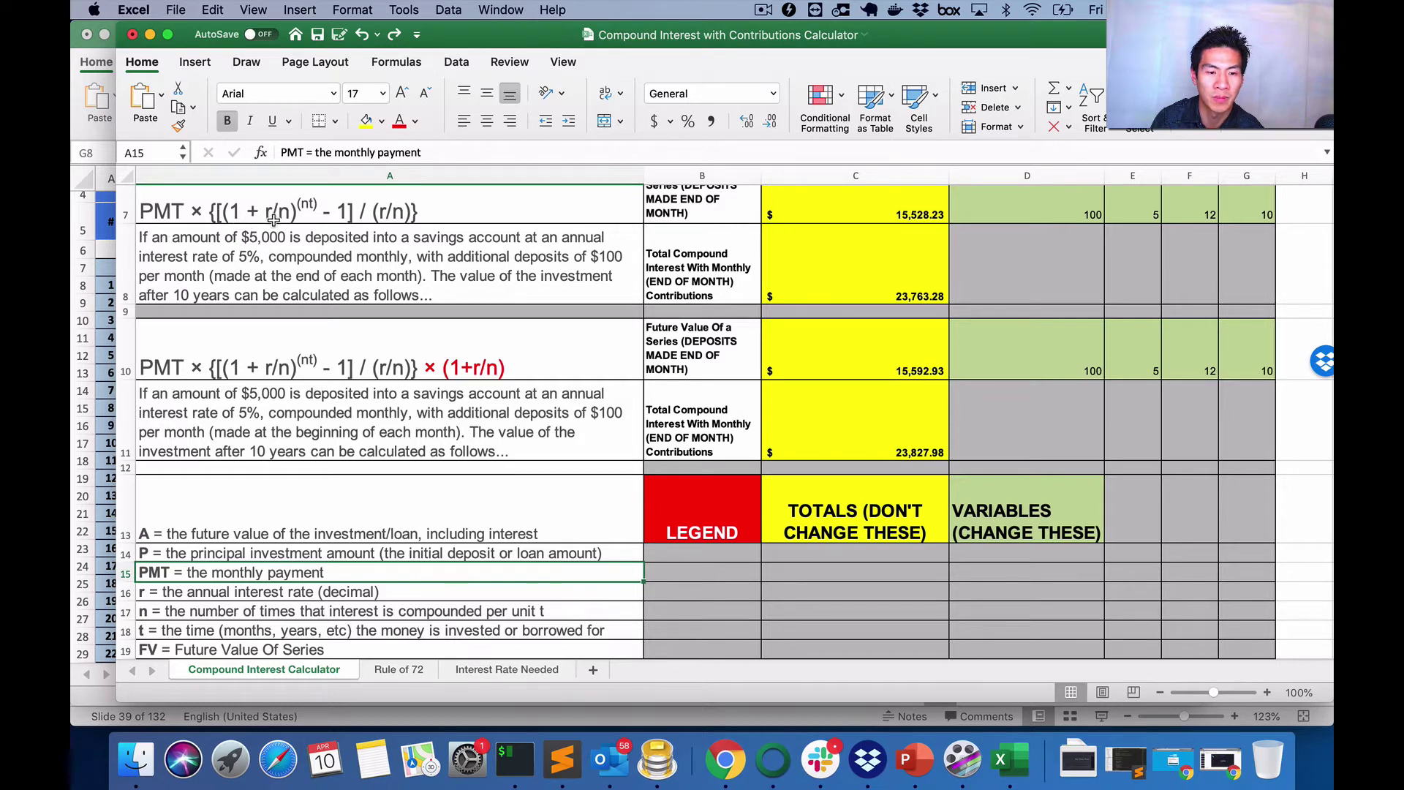
pyautogui.click(236, 593)
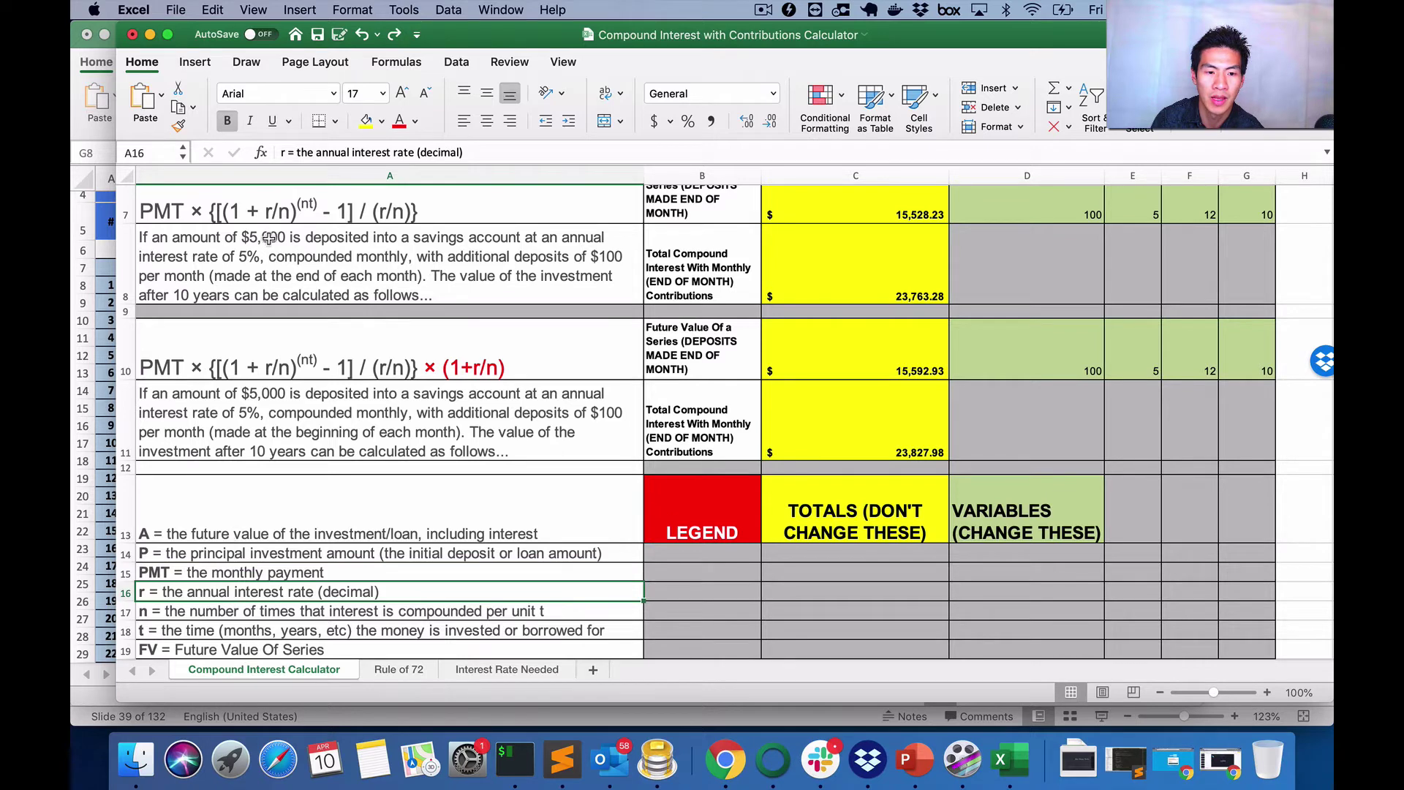
pyautogui.click(268, 611)
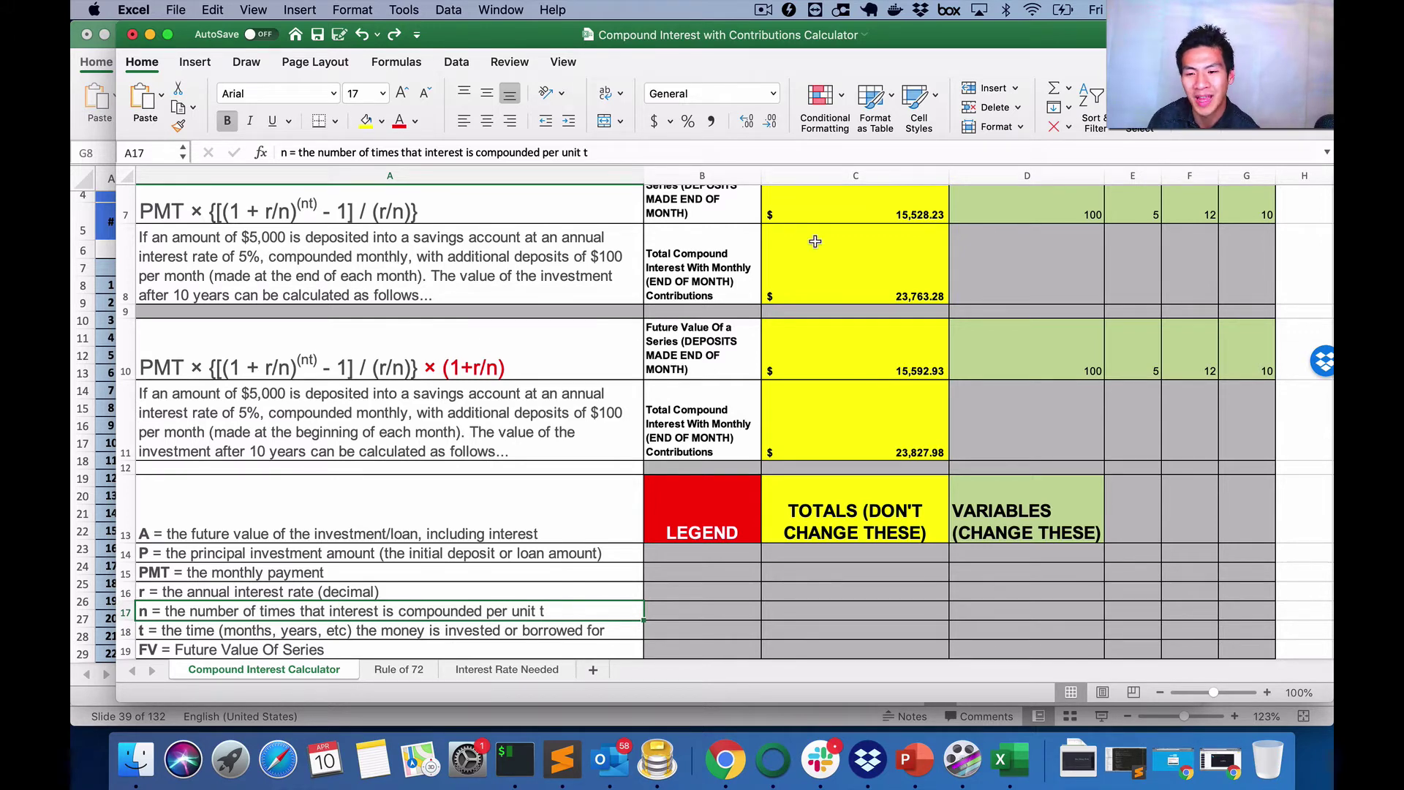
pyautogui.scroll(2, 815, 242)
pyautogui.scroll(1, 815, 242)
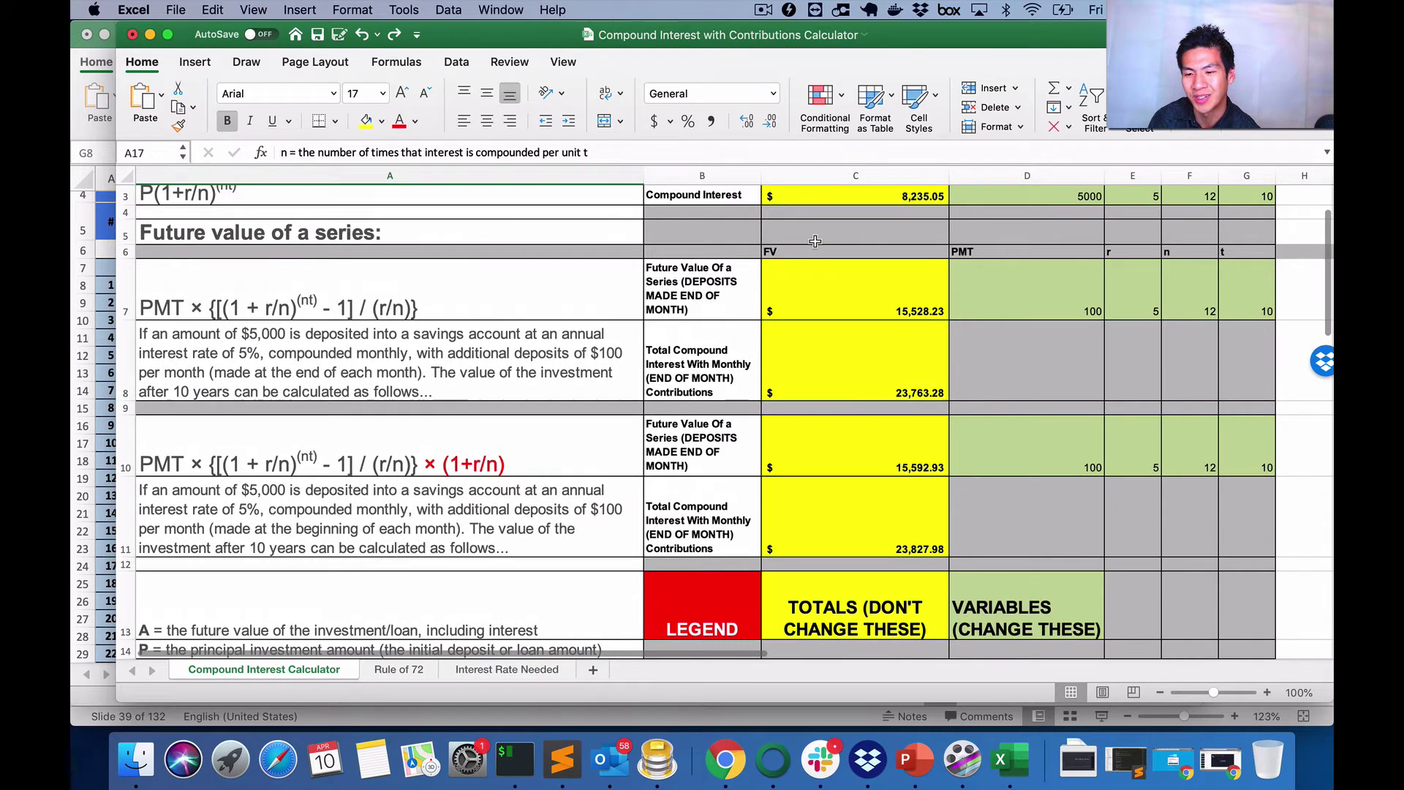
pyautogui.scroll(1, 816, 242)
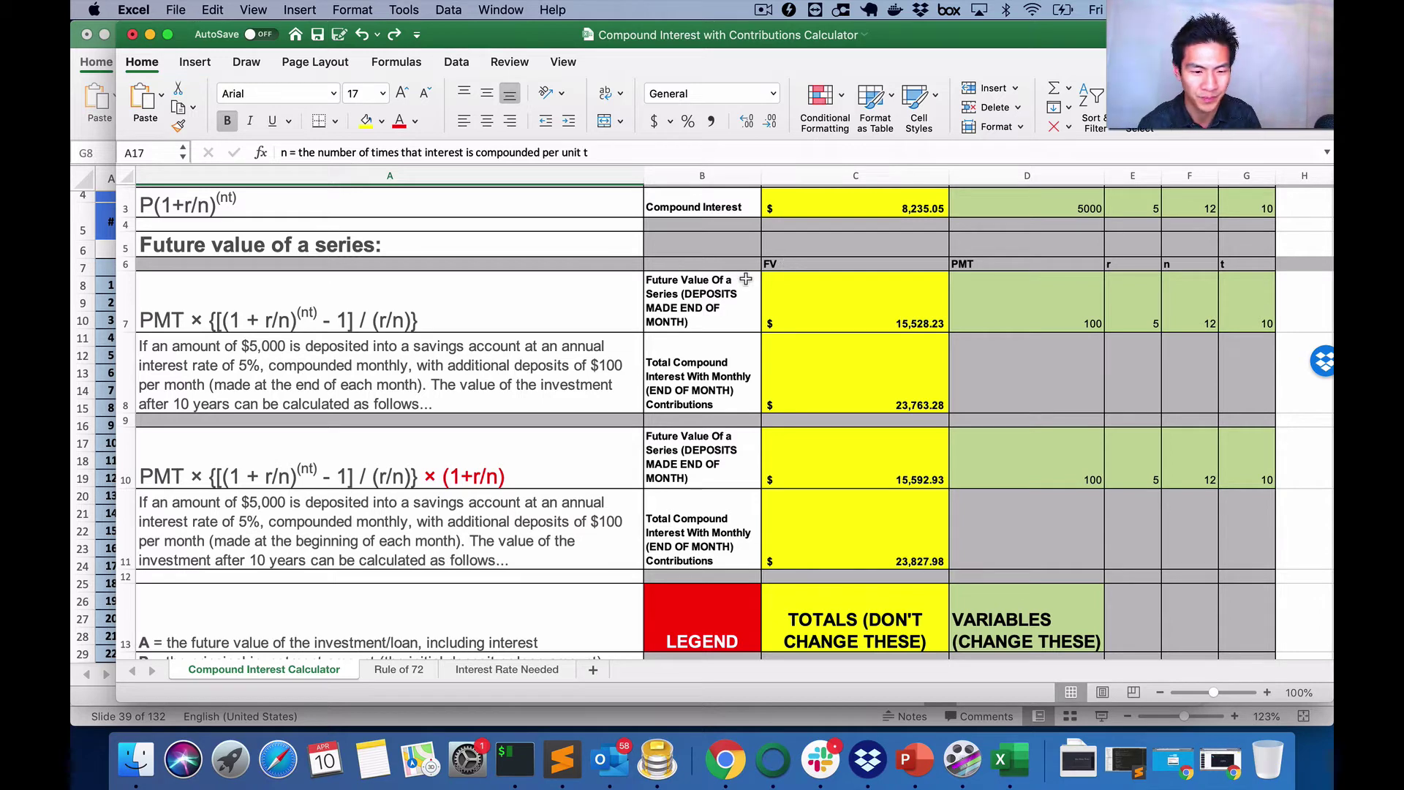
pyautogui.click(1269, 316)
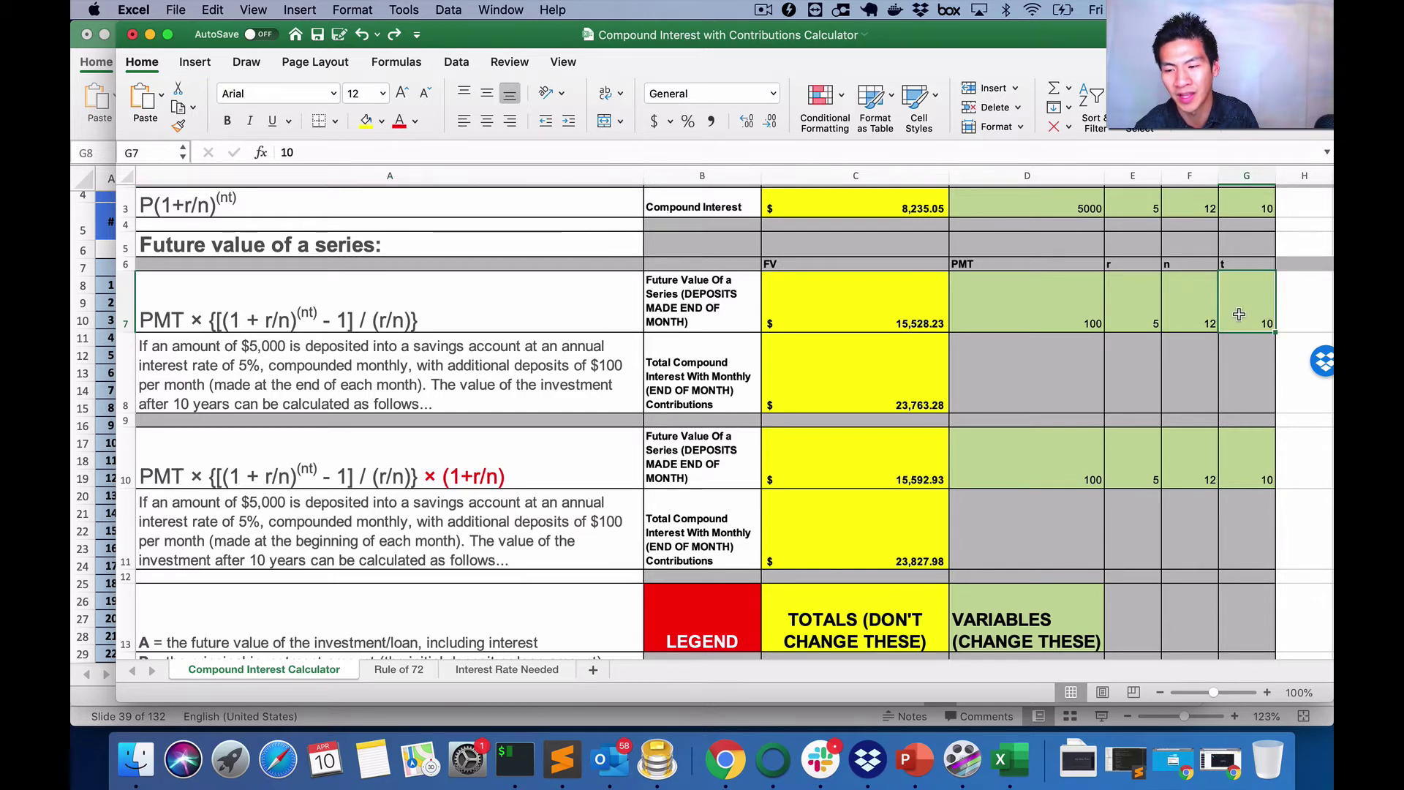
pyautogui.click(1178, 305)
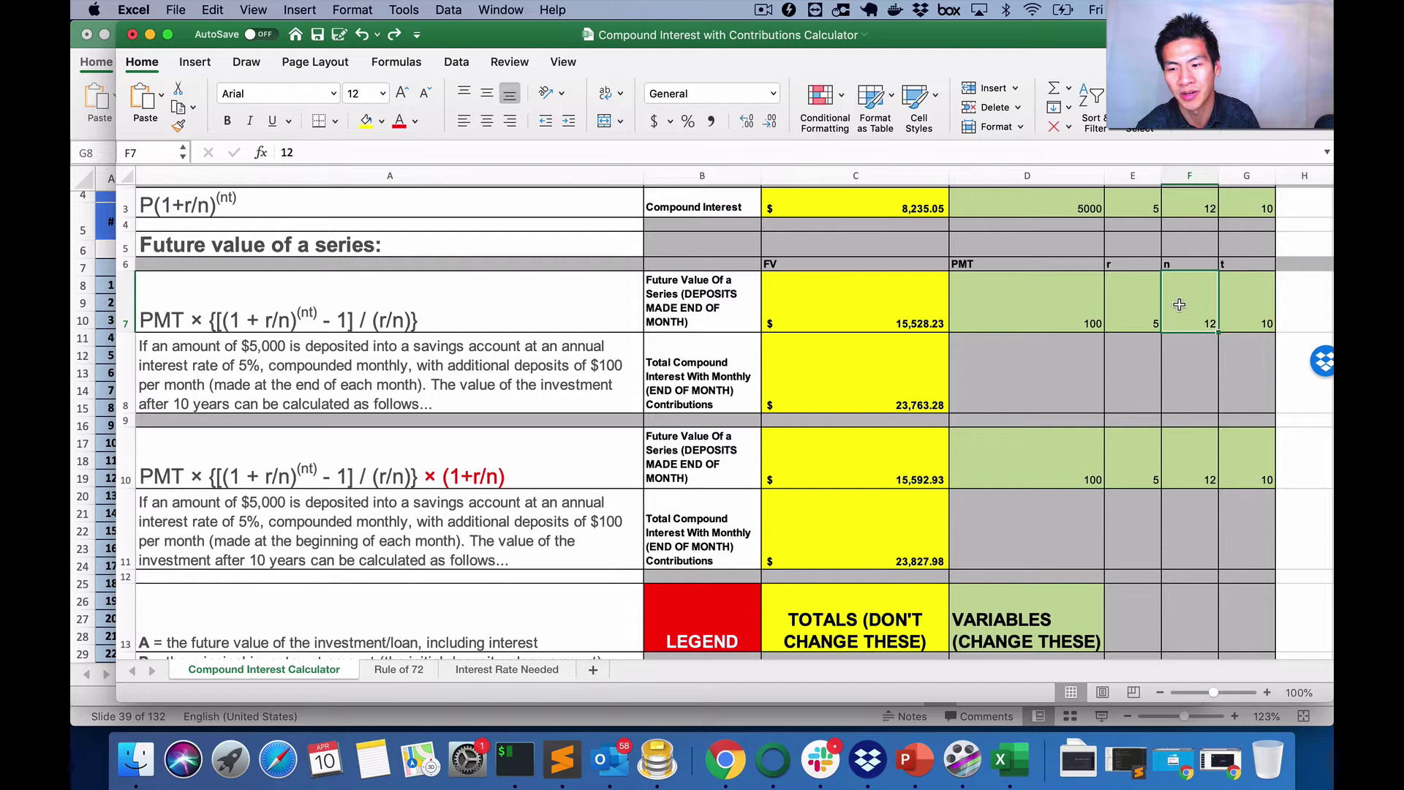
pyautogui.click(1114, 306)
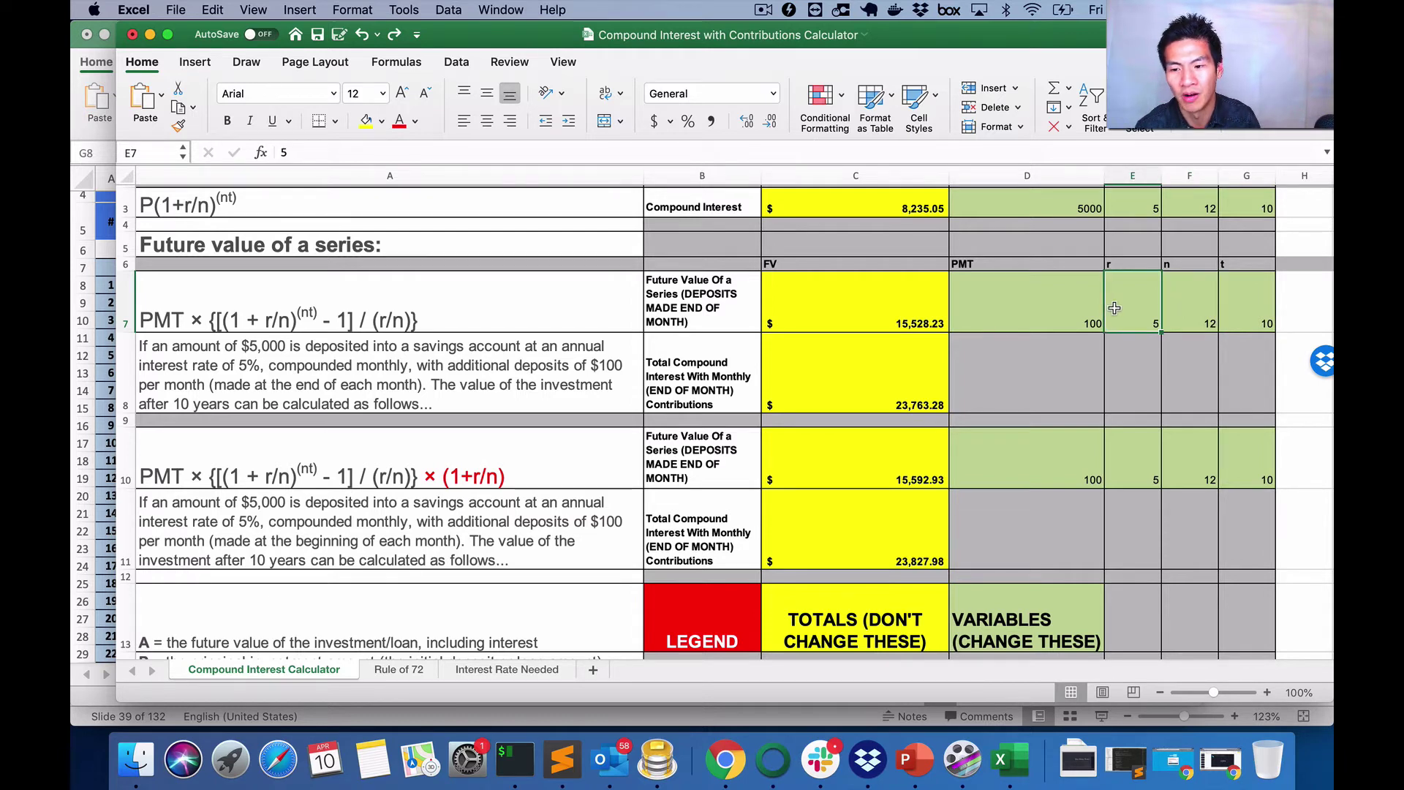
pyautogui.click(1018, 316)
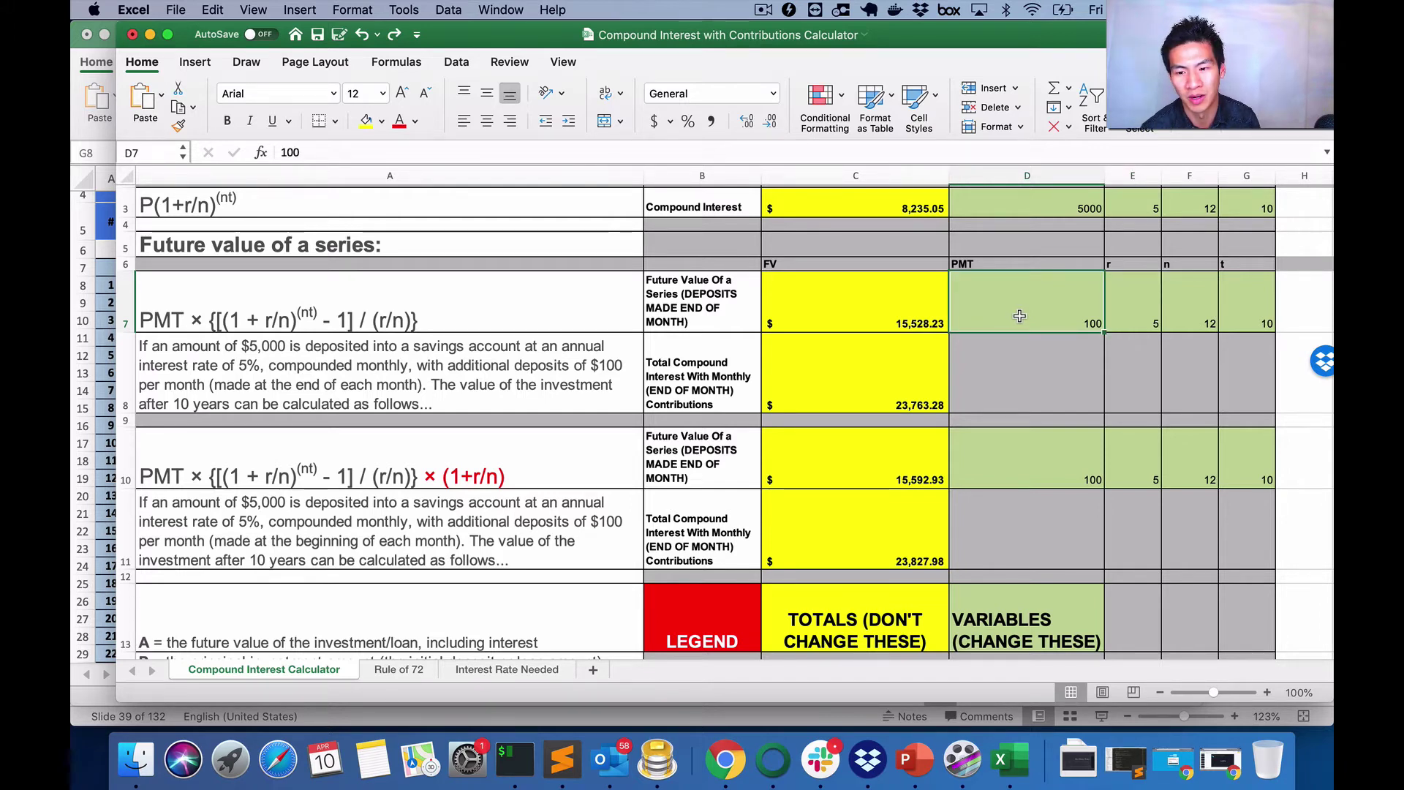
pyautogui.click(855, 307)
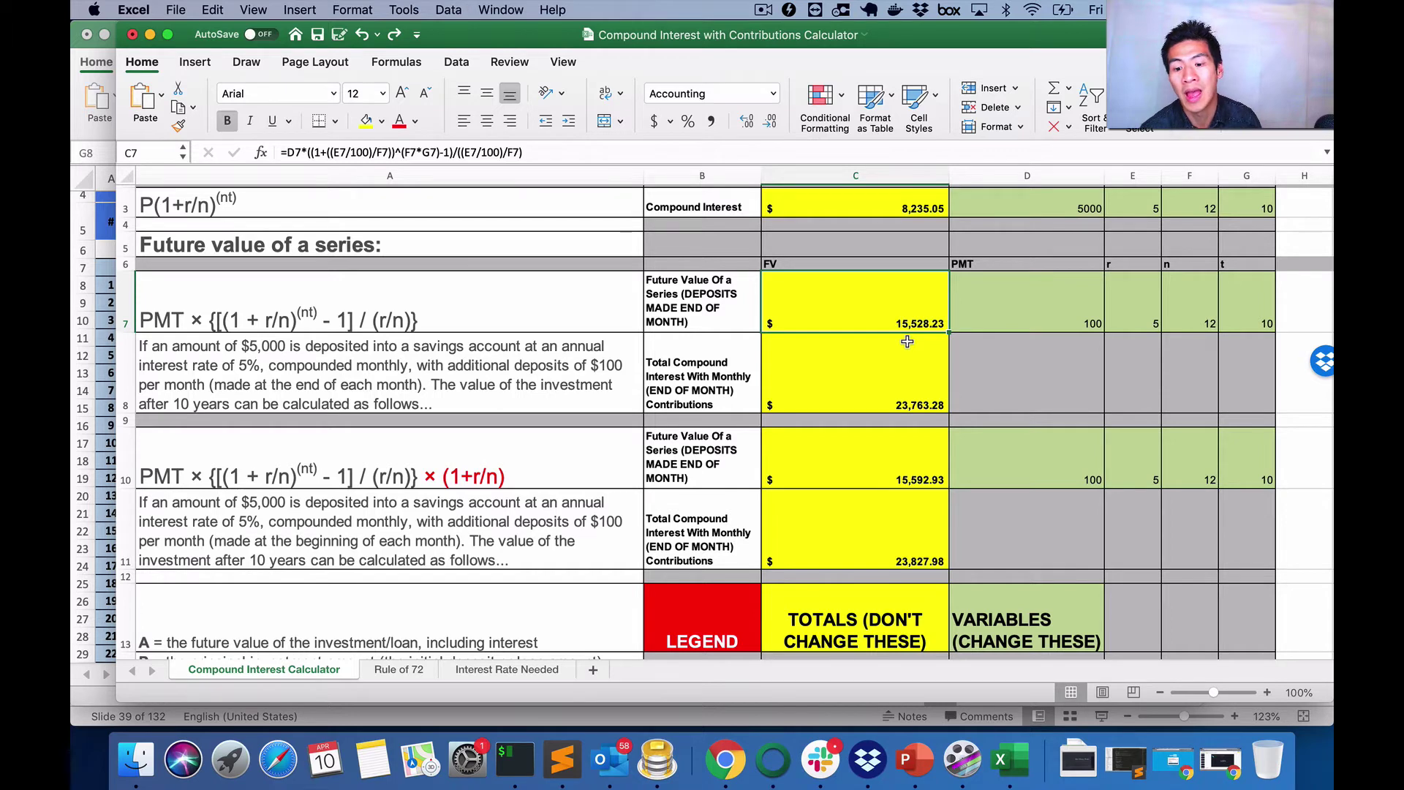
pyautogui.scroll(2, 908, 343)
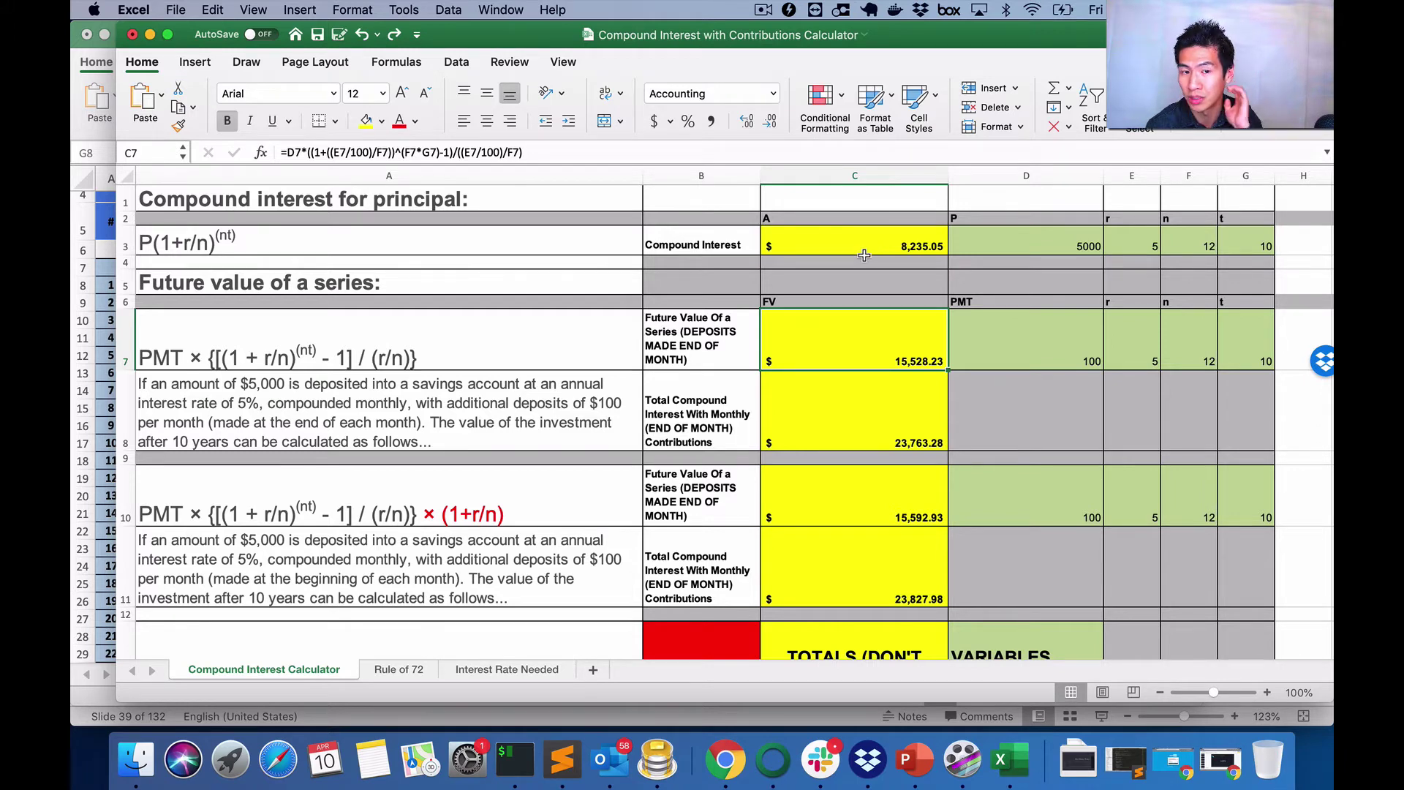
pyautogui.scroll(-2, 433, 384)
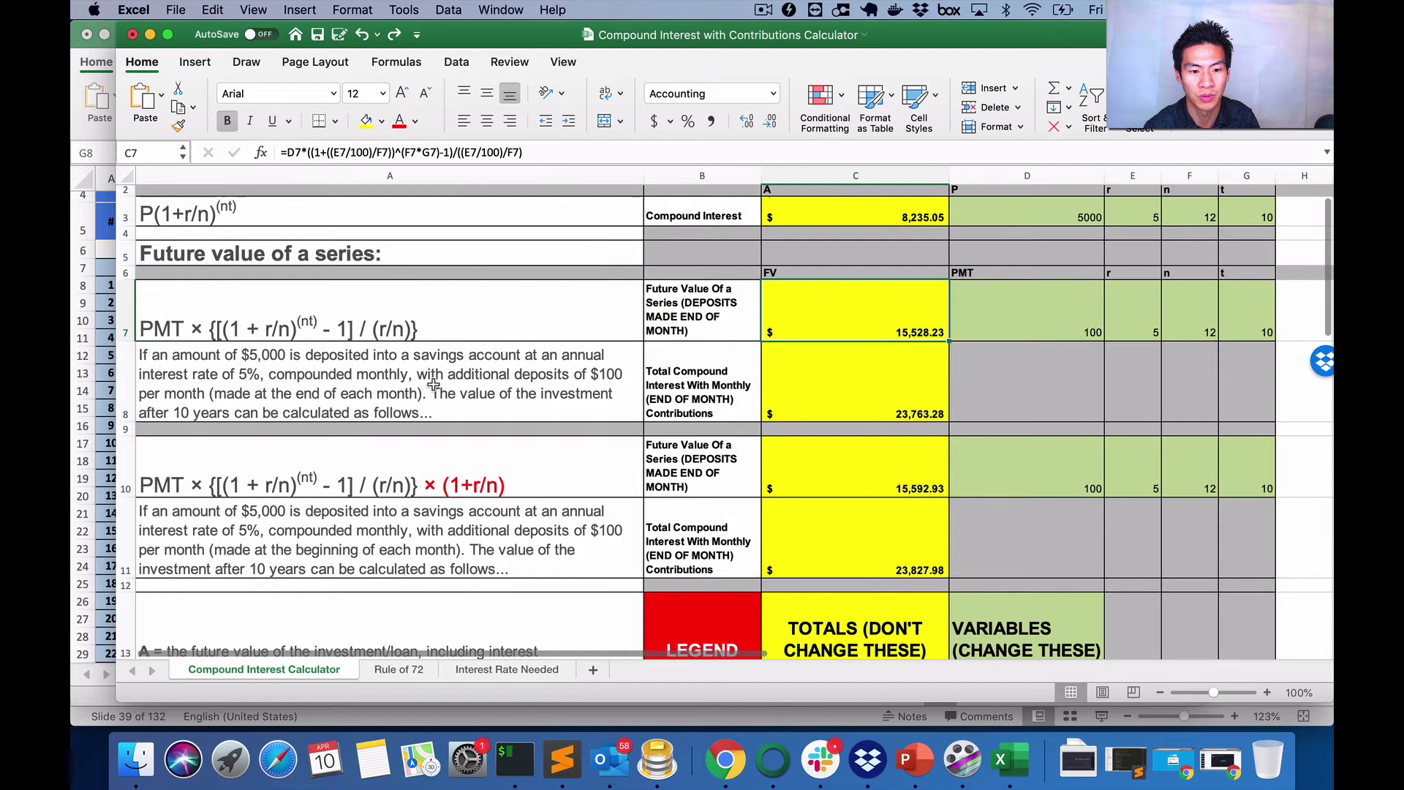
pyautogui.scroll(2, 631, 368)
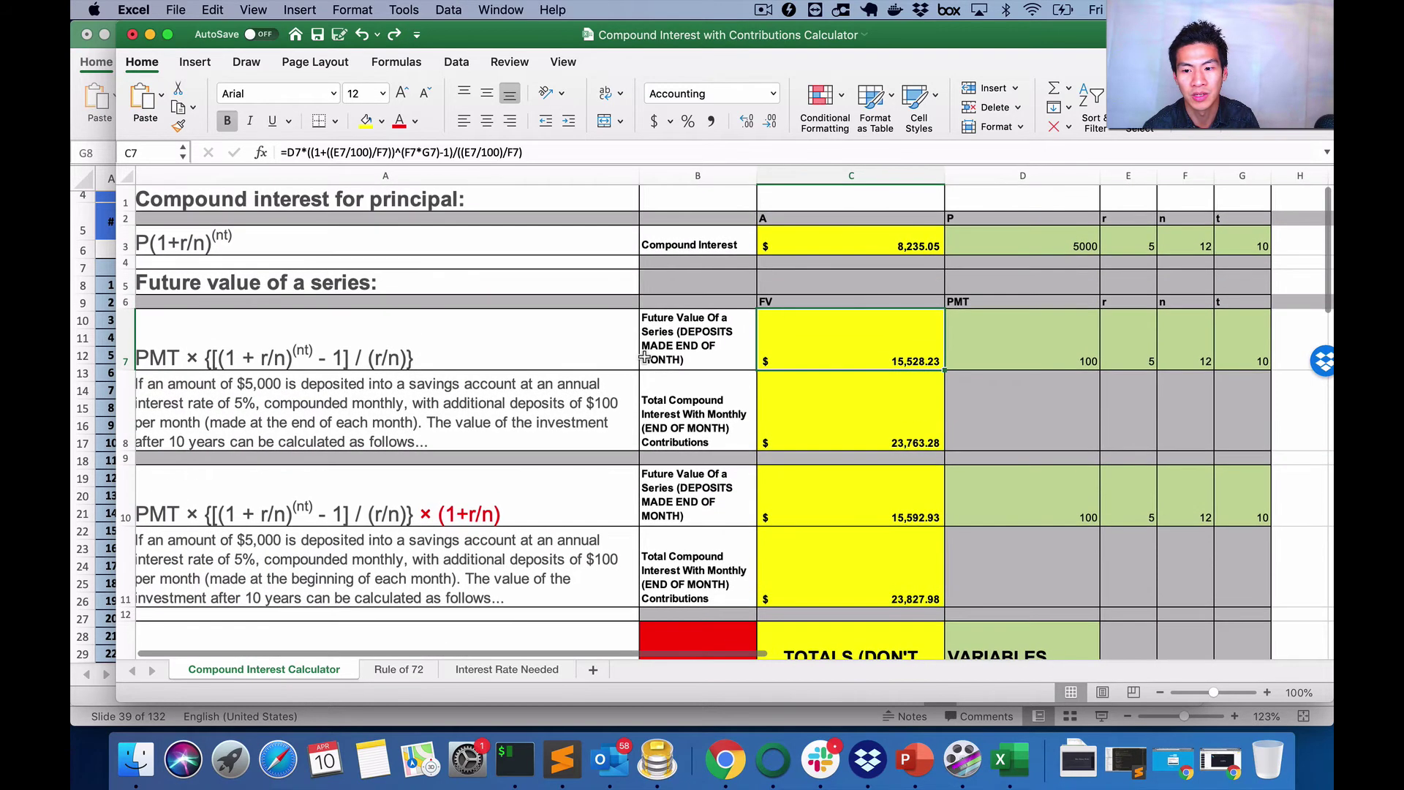
# Review the 5000 principal, its compound-interest formula and the end-of-month series formula
pyautogui.click(1034, 250)
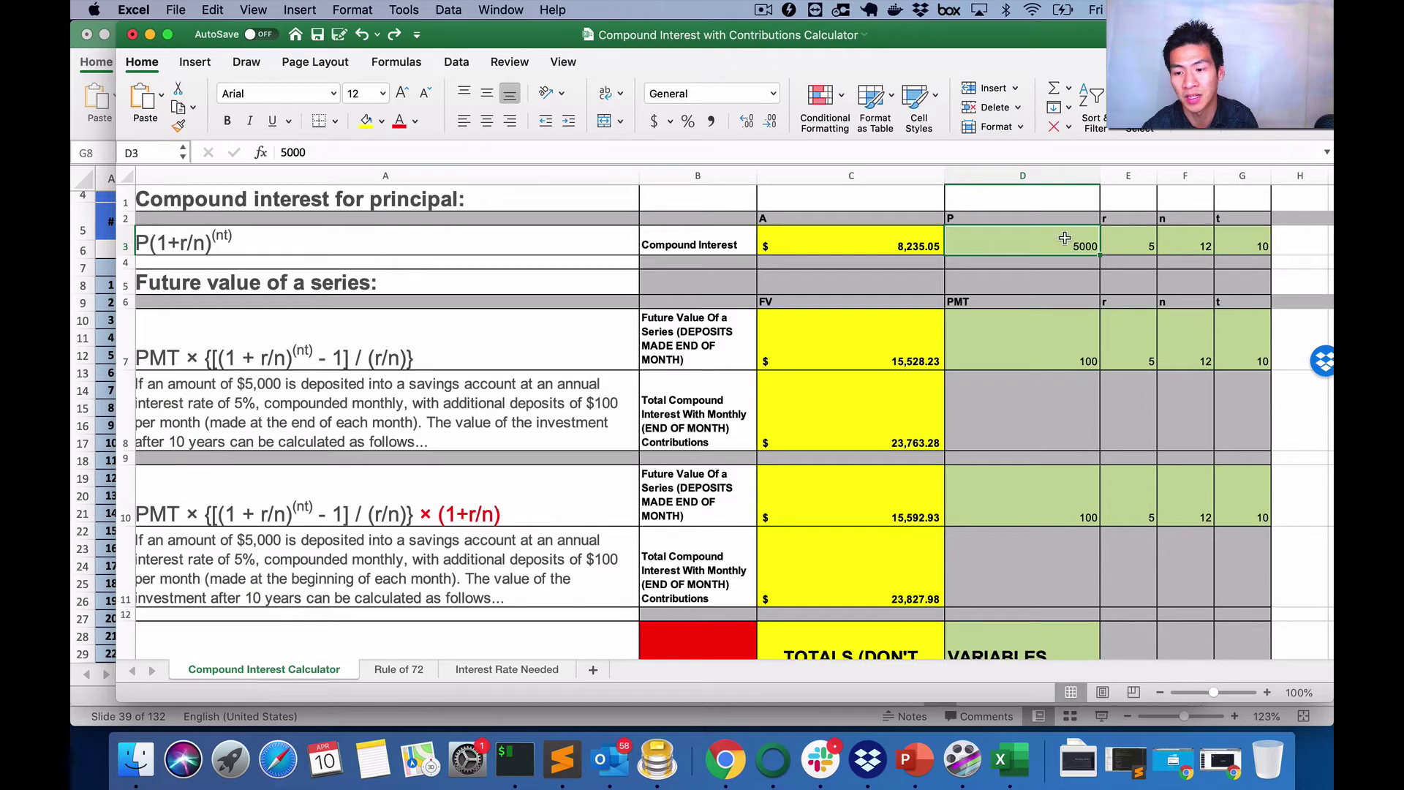
pyautogui.click(892, 242)
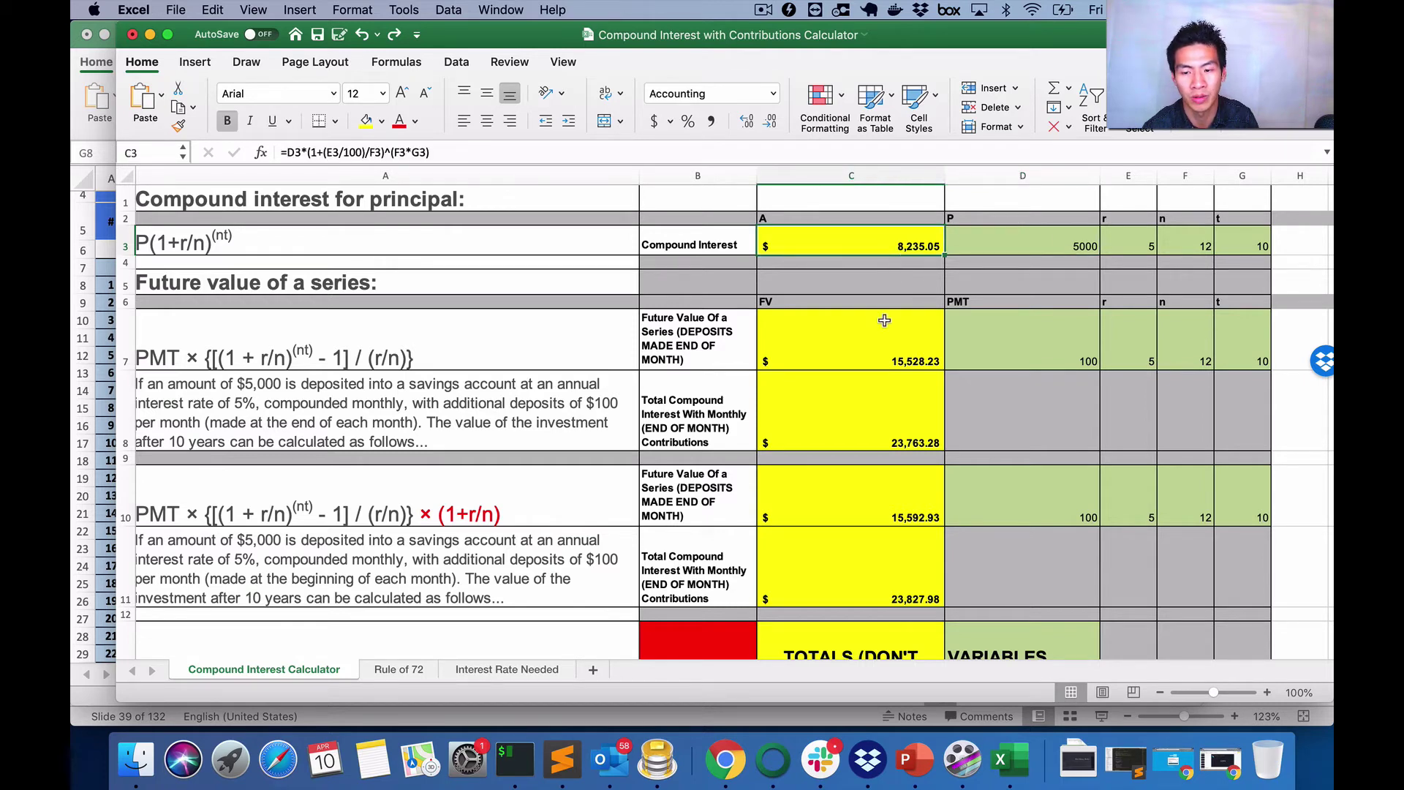
pyautogui.scroll(-1, 899, 422)
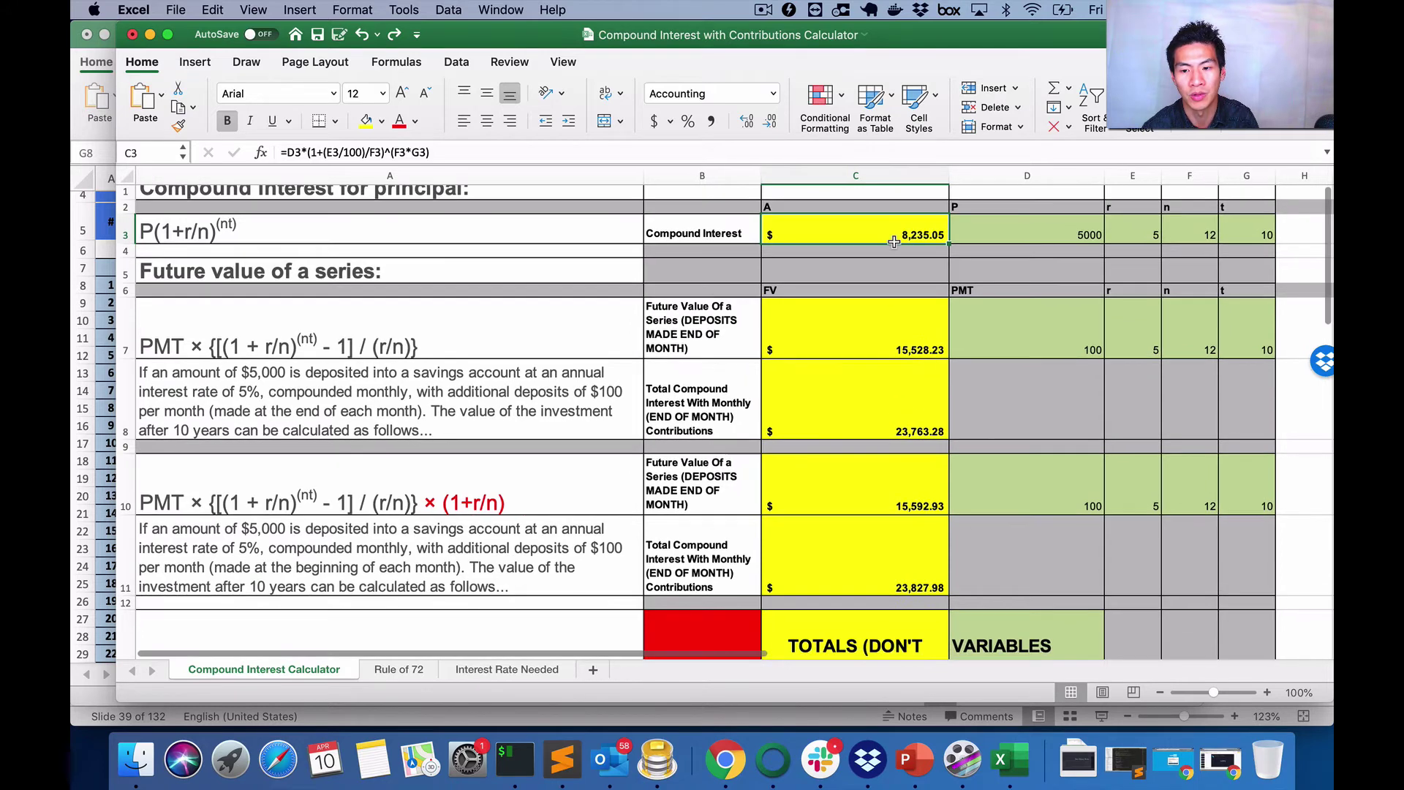
pyautogui.click(876, 344)
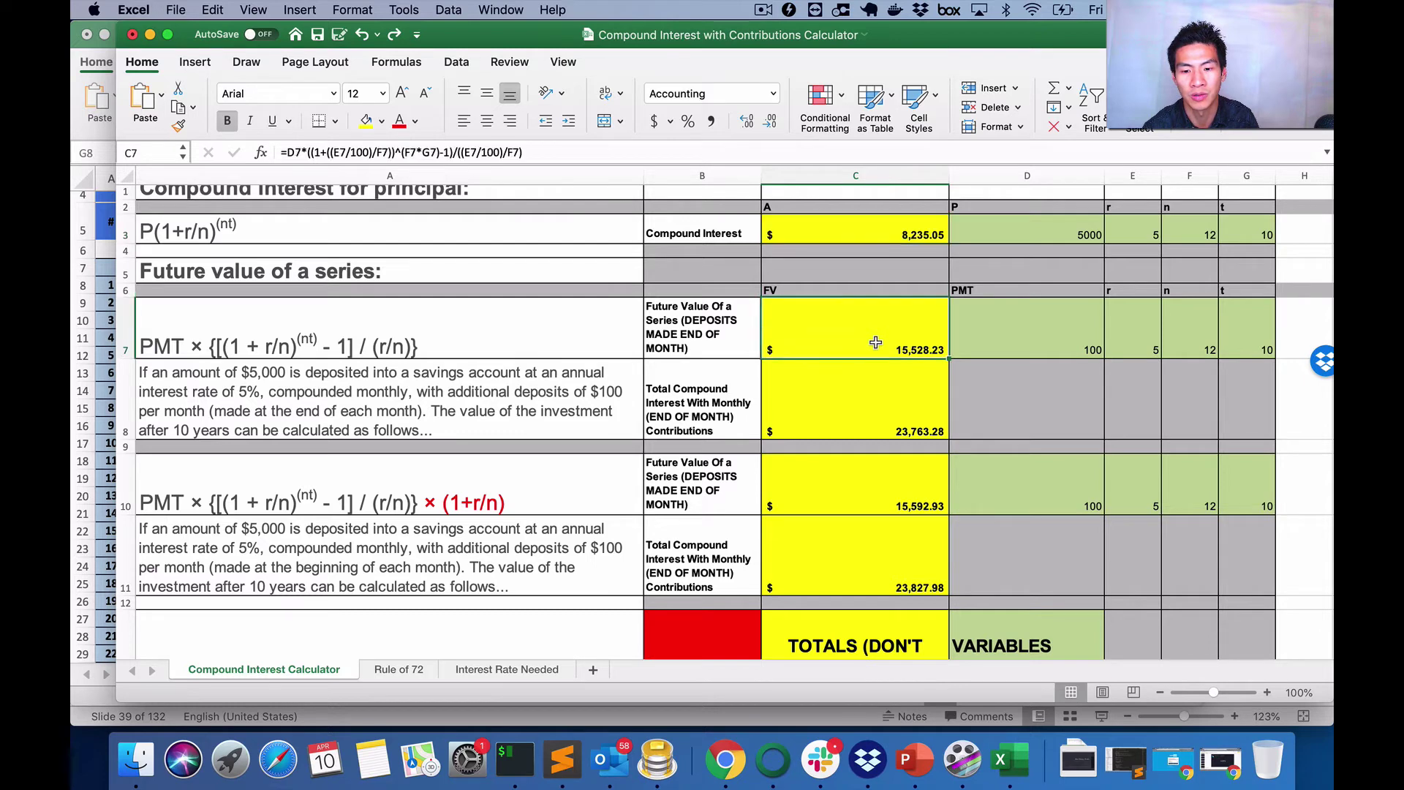
# Commit =C7+C3 in C8 so the end-of-month total shows $23,763.28
pyautogui.click(861, 398)
pyautogui.write('=C7+C3')
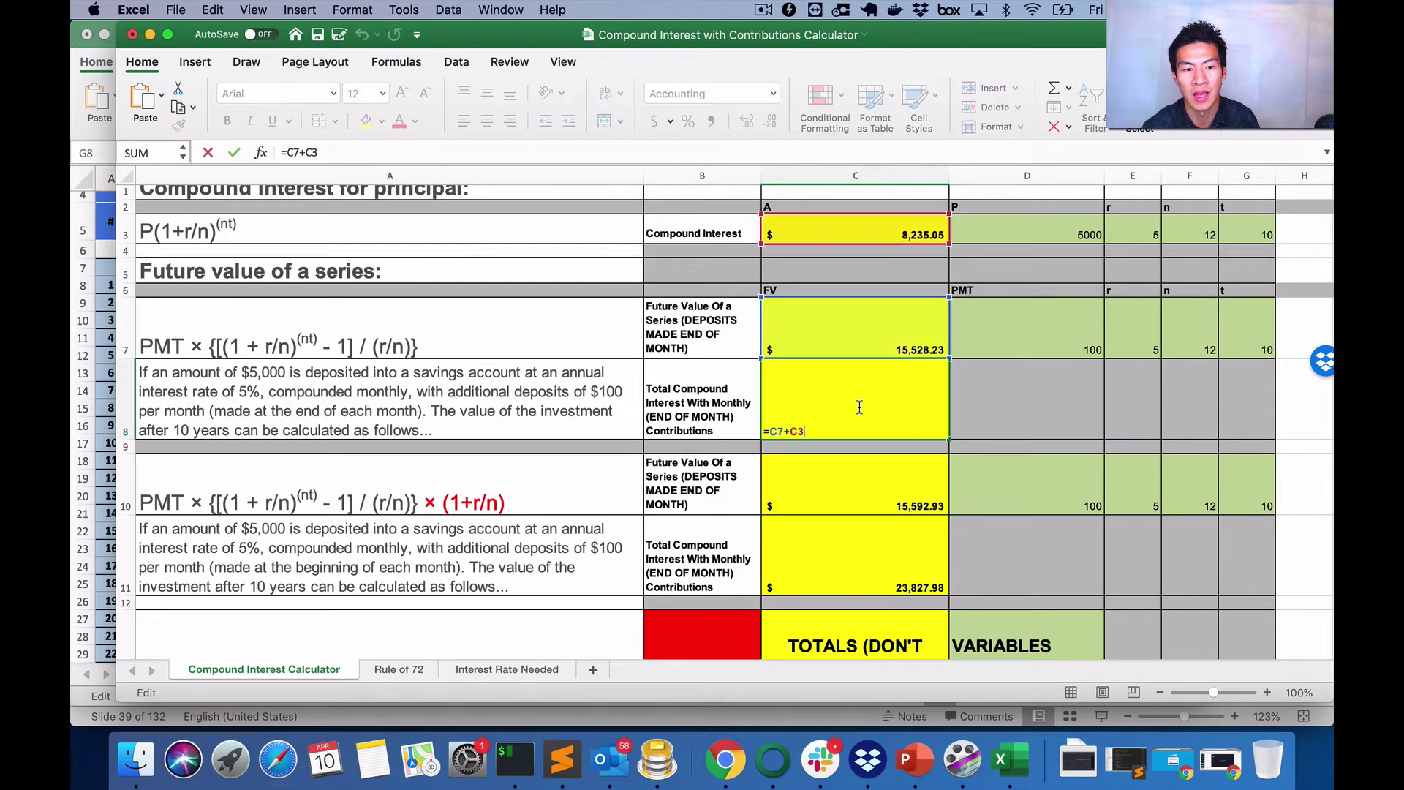
pyautogui.click(1011, 403)
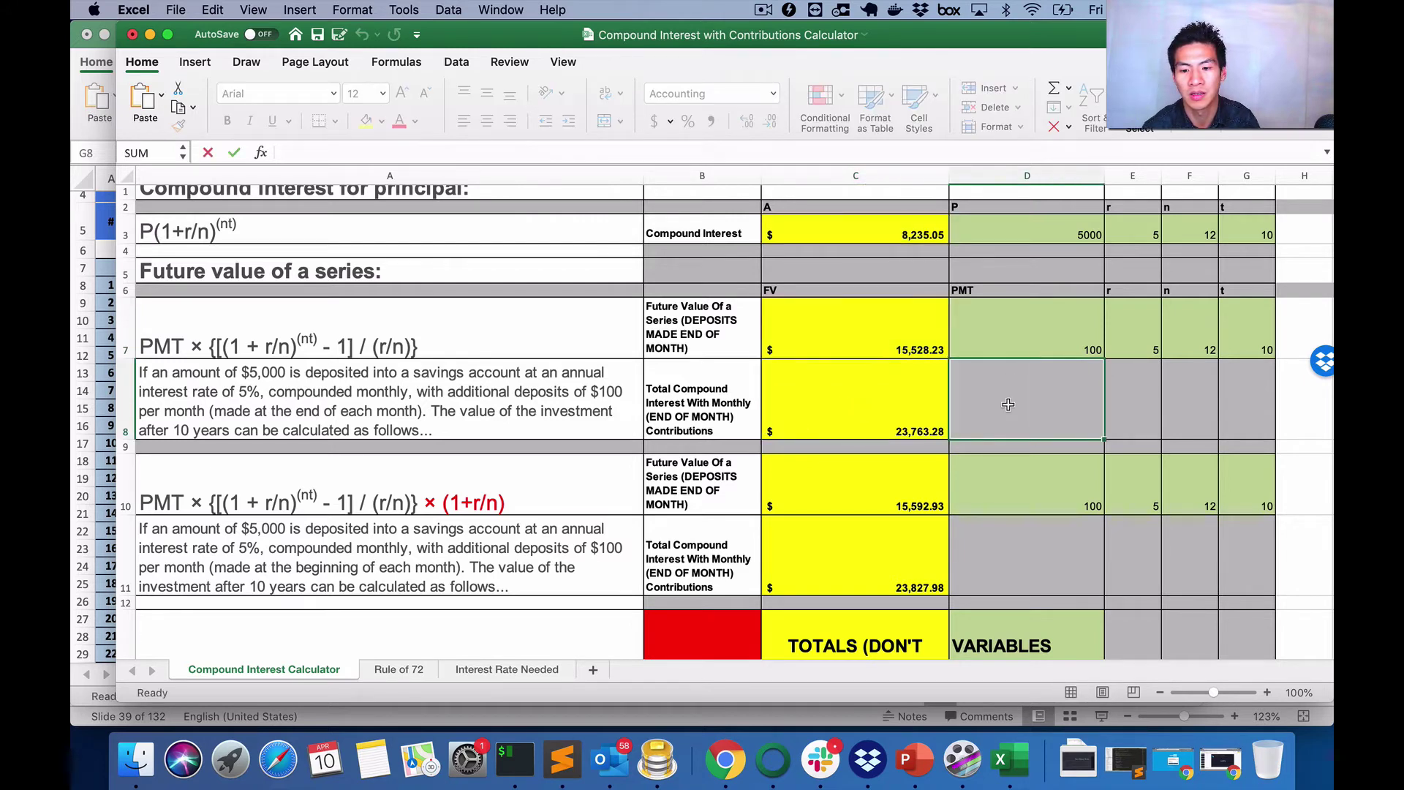
pyautogui.click(834, 408)
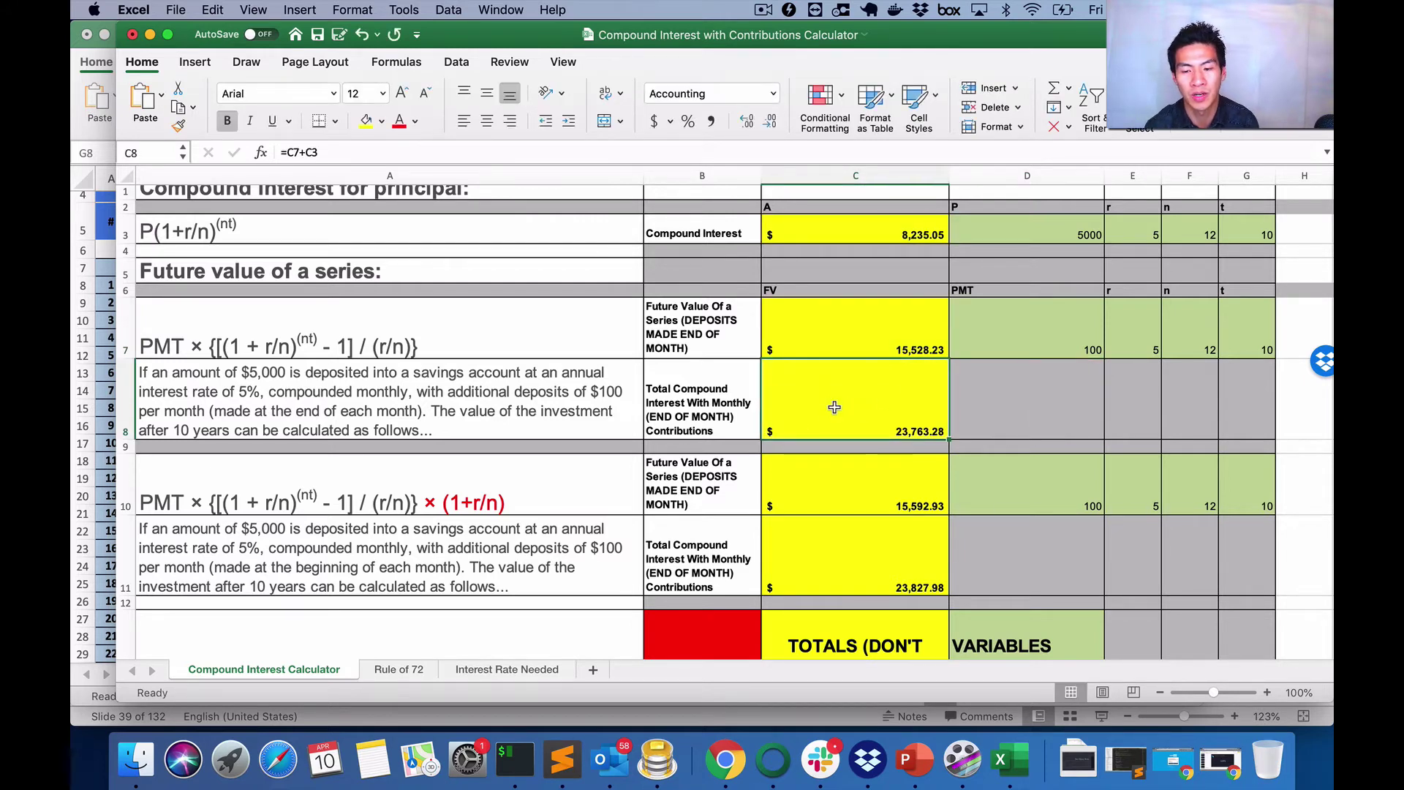
pyautogui.scroll(-2, 834, 407)
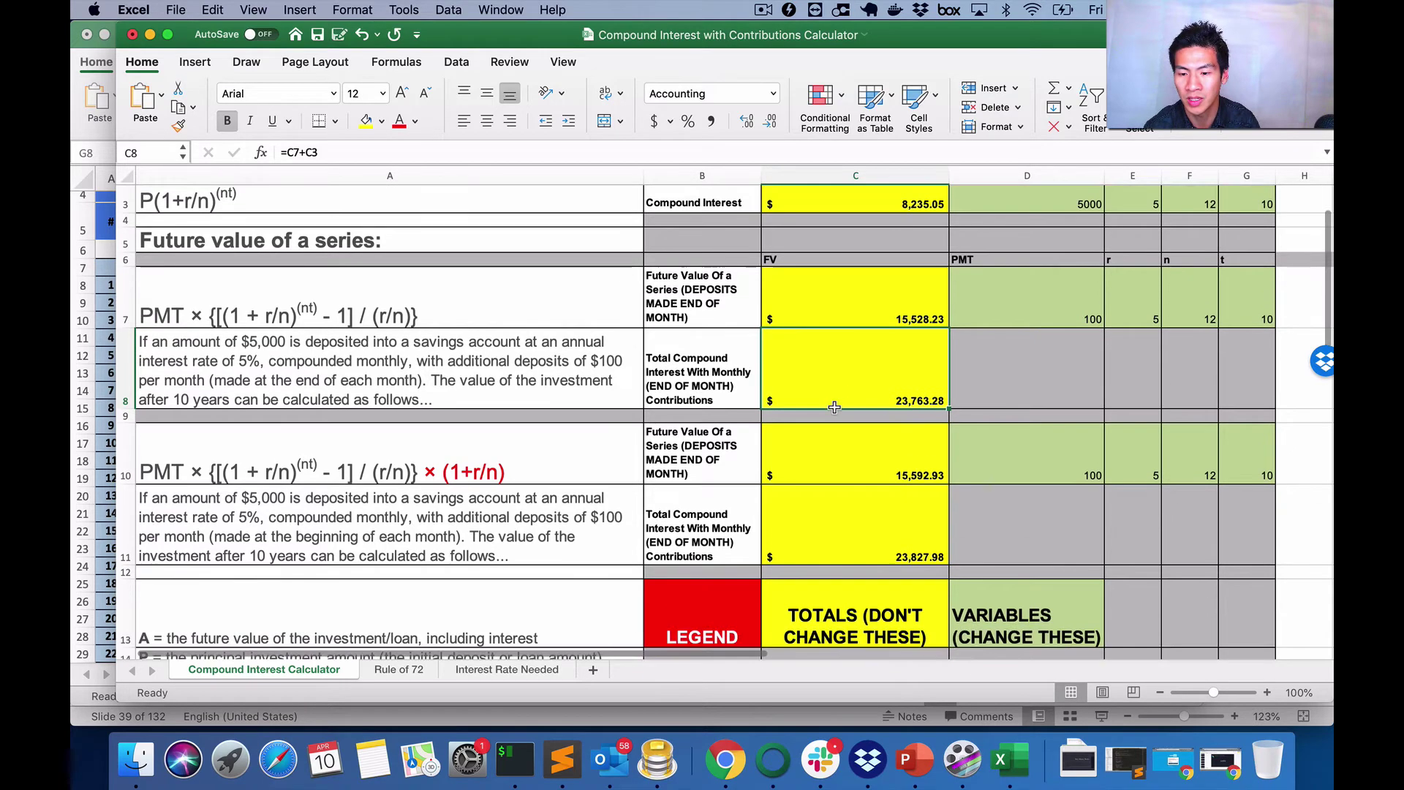
pyautogui.scroll(2, 834, 408)
pyautogui.scroll(-1, 835, 407)
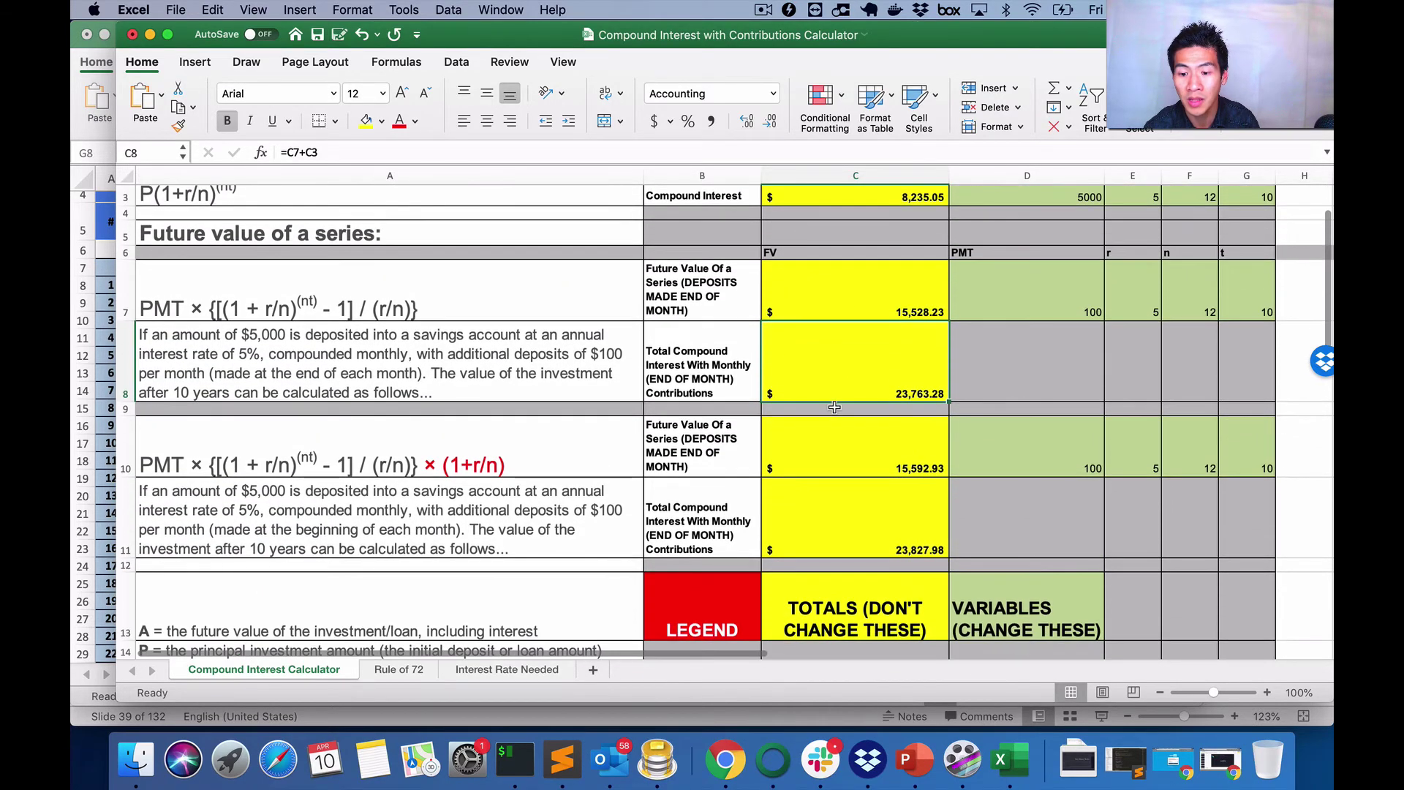
pyautogui.scroll(-2, 834, 407)
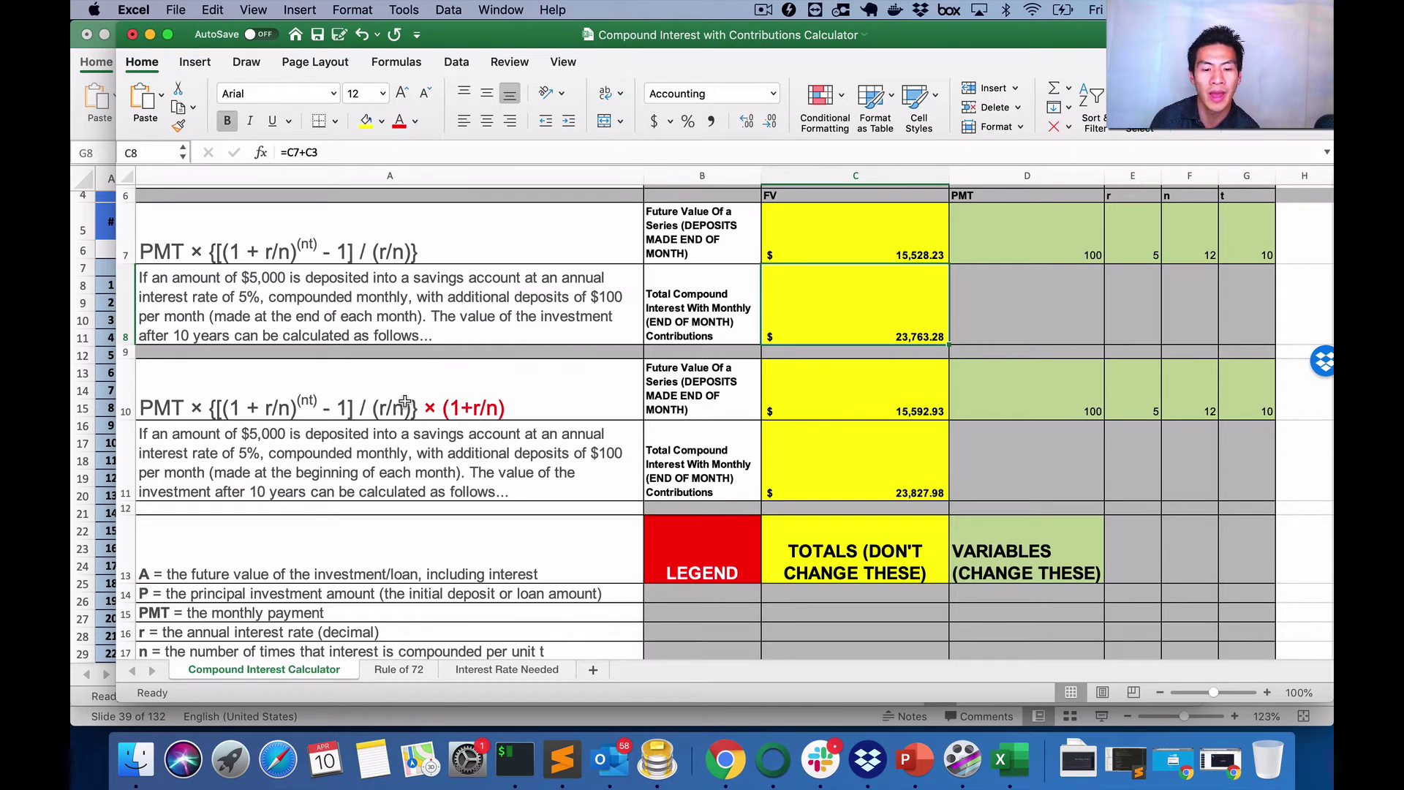
pyautogui.click(458, 408)
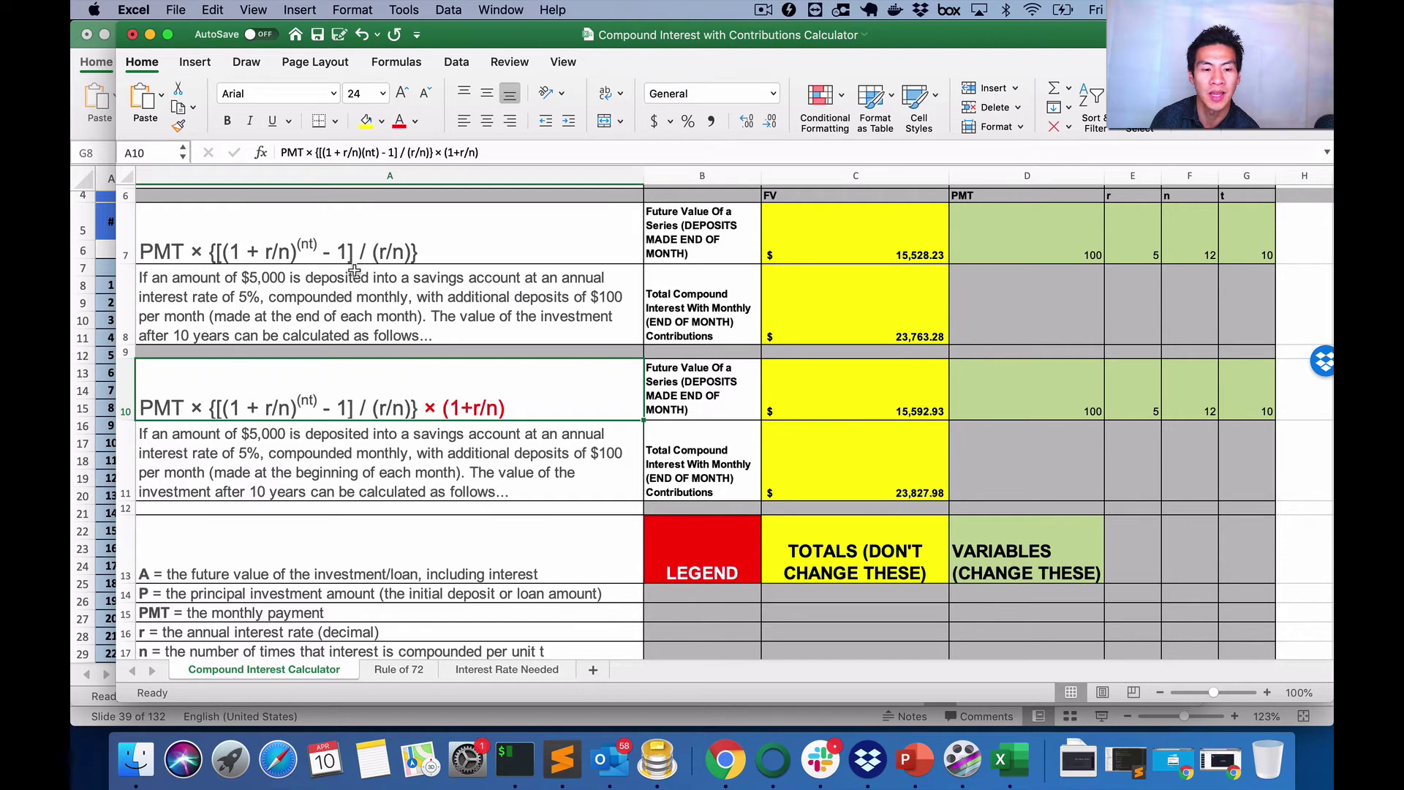
pyautogui.click(357, 240)
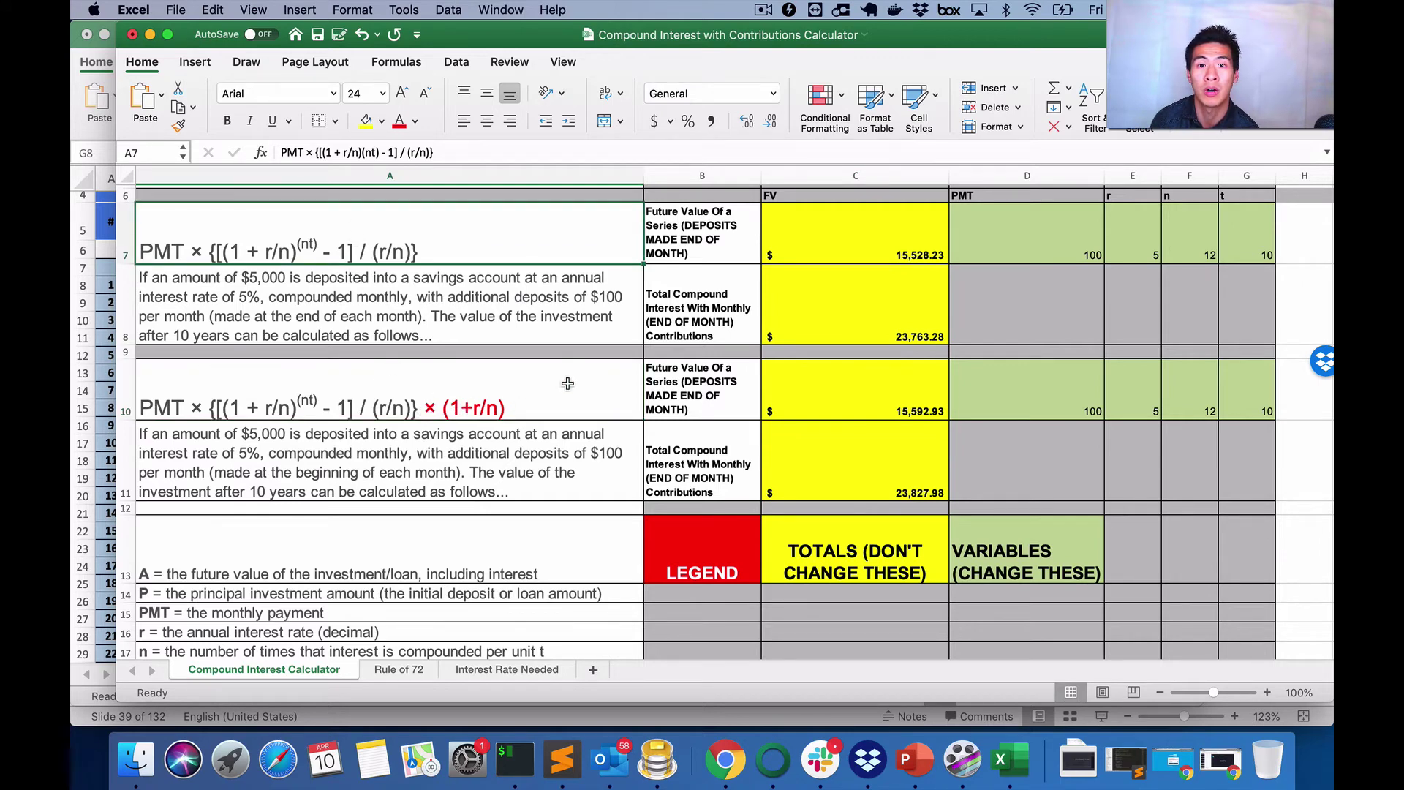
pyautogui.scroll(-2, 749, 380)
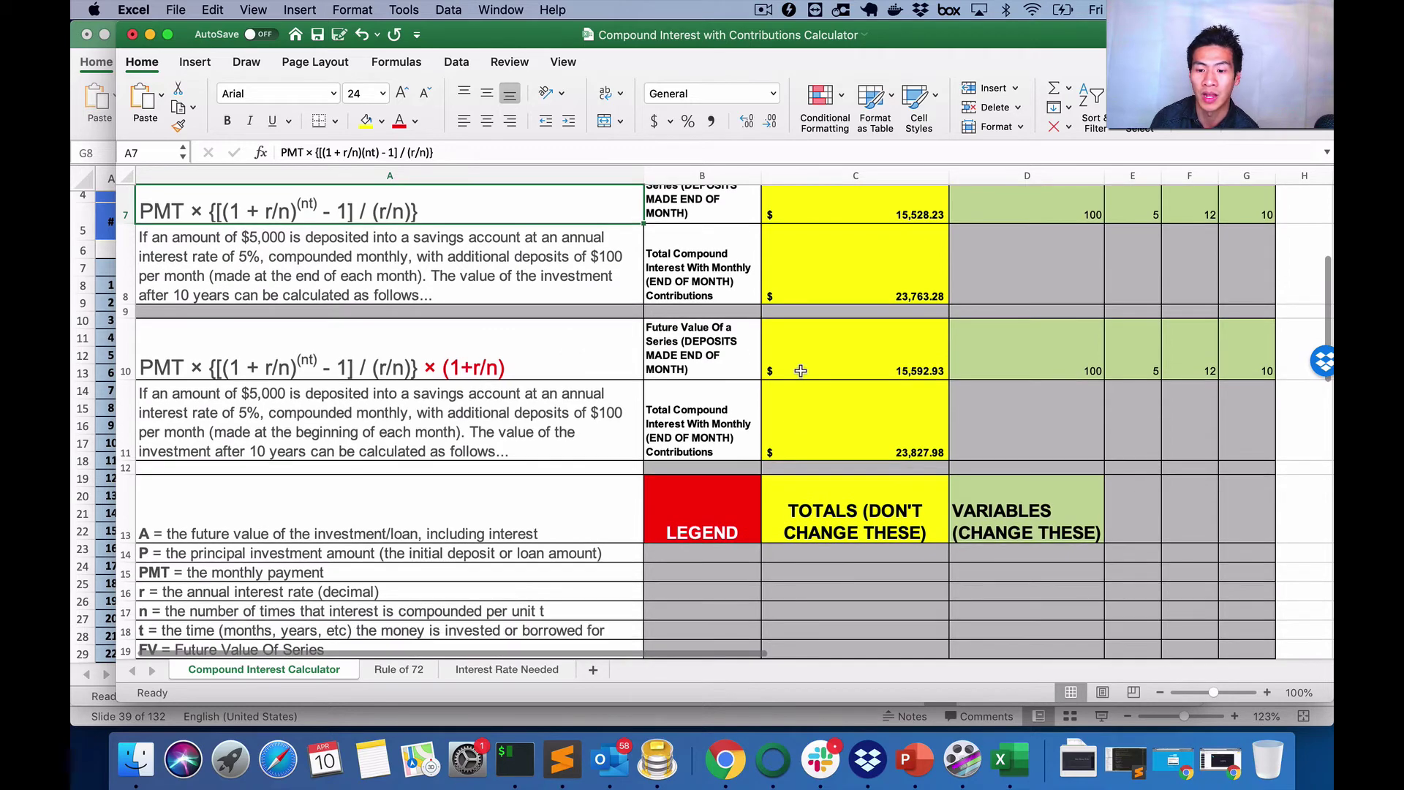
pyautogui.scroll(3, 863, 351)
pyautogui.hscroll(3, 863, 351)
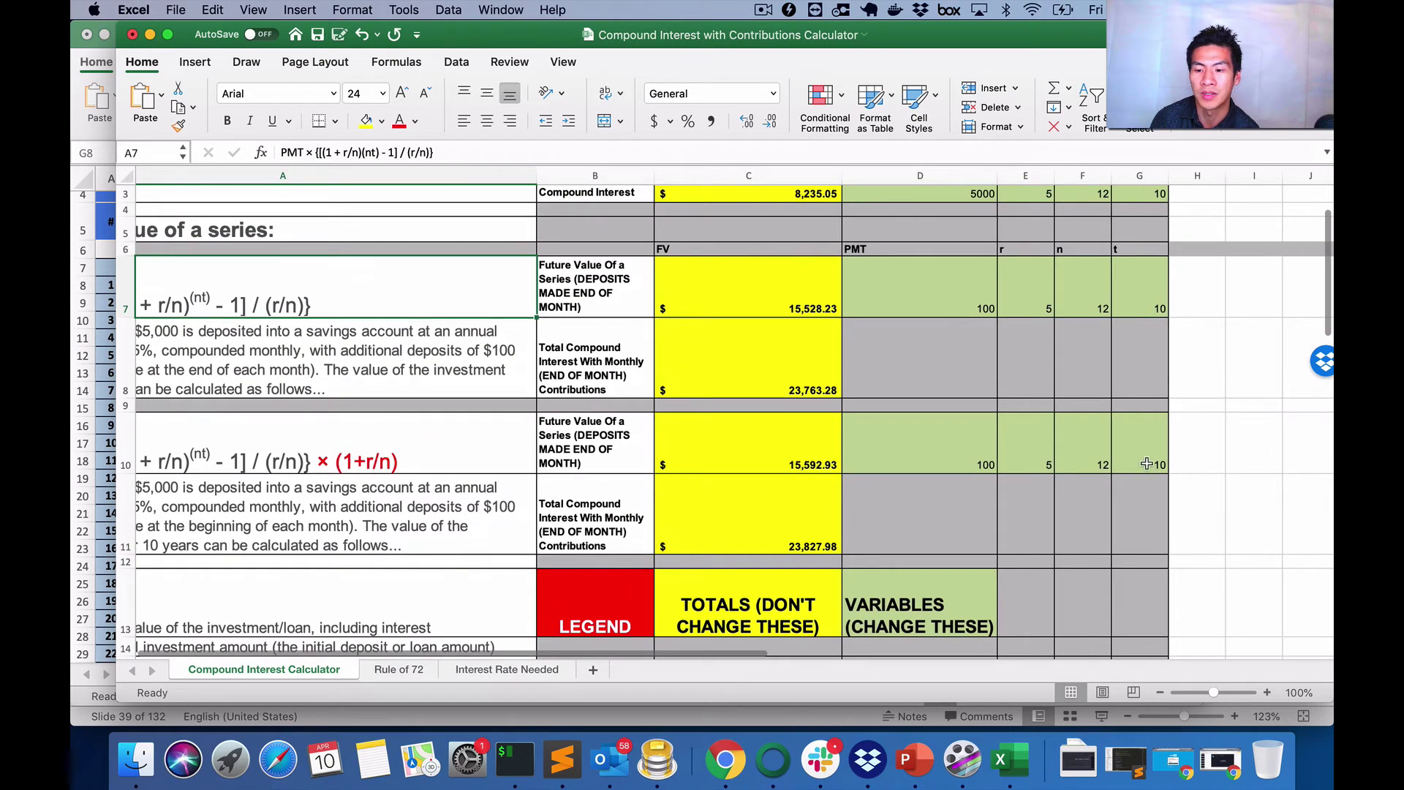
pyautogui.click(1037, 457)
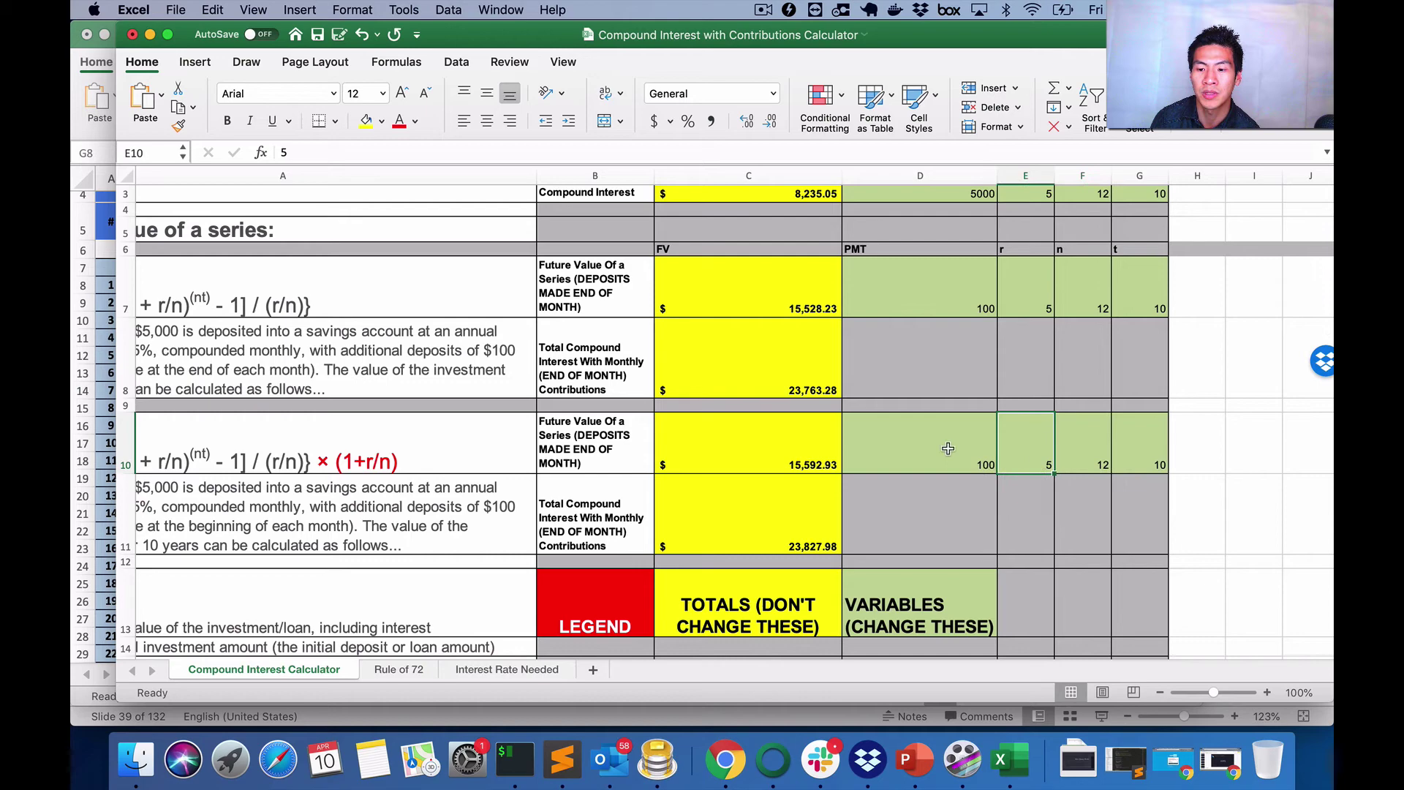
pyautogui.click(948, 447)
pyautogui.scroll(2, 948, 448)
pyautogui.hscroll(-1, 948, 448)
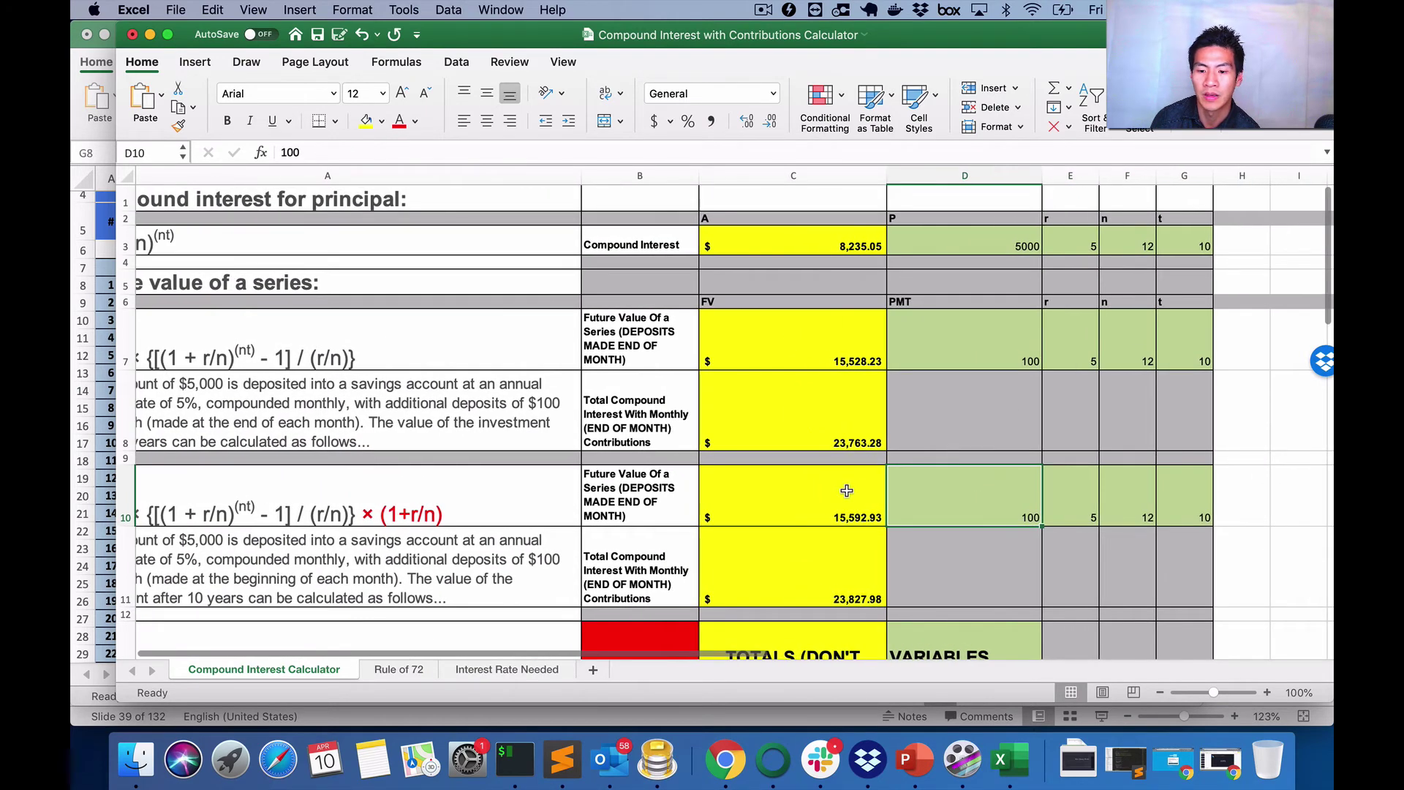
pyautogui.click(845, 495)
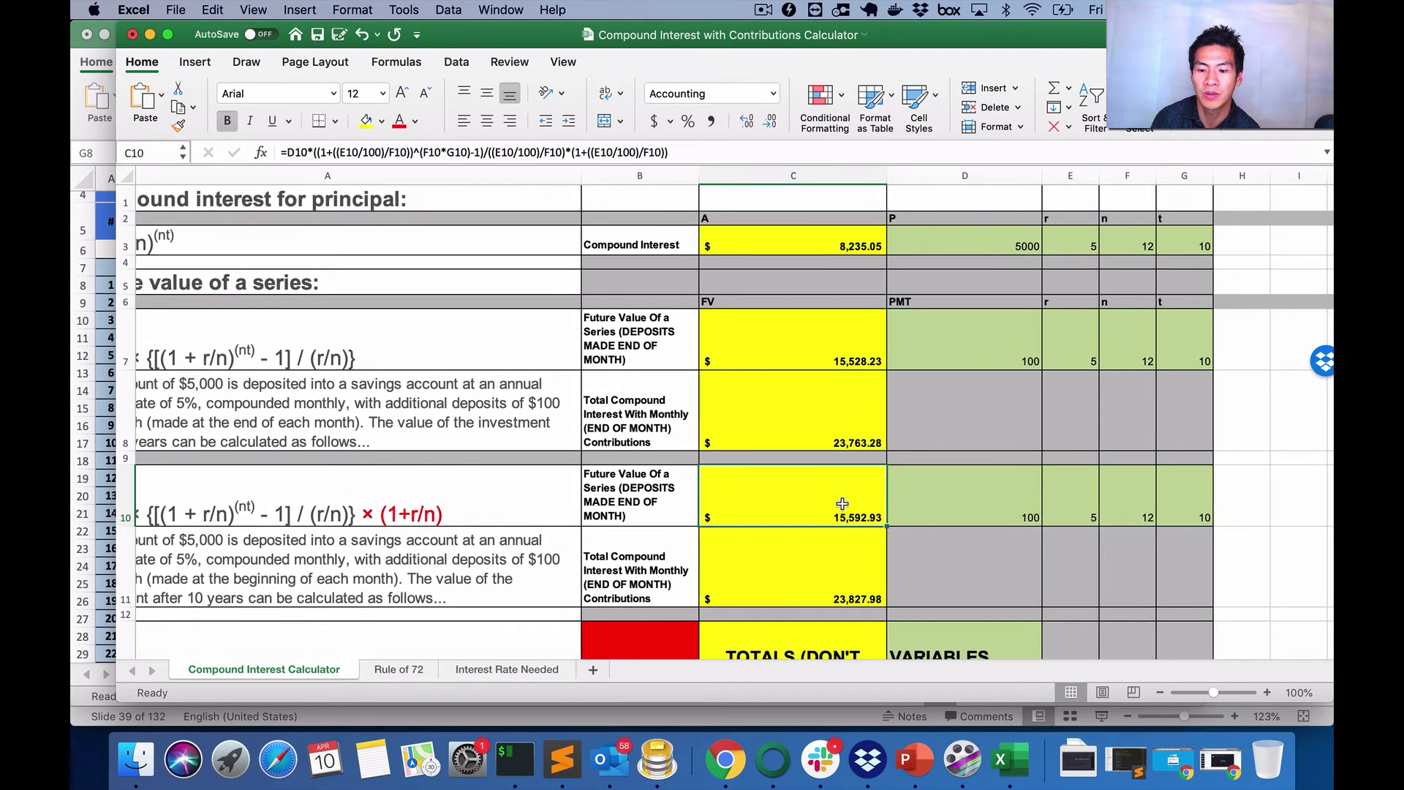
pyautogui.scroll(-1, 843, 507)
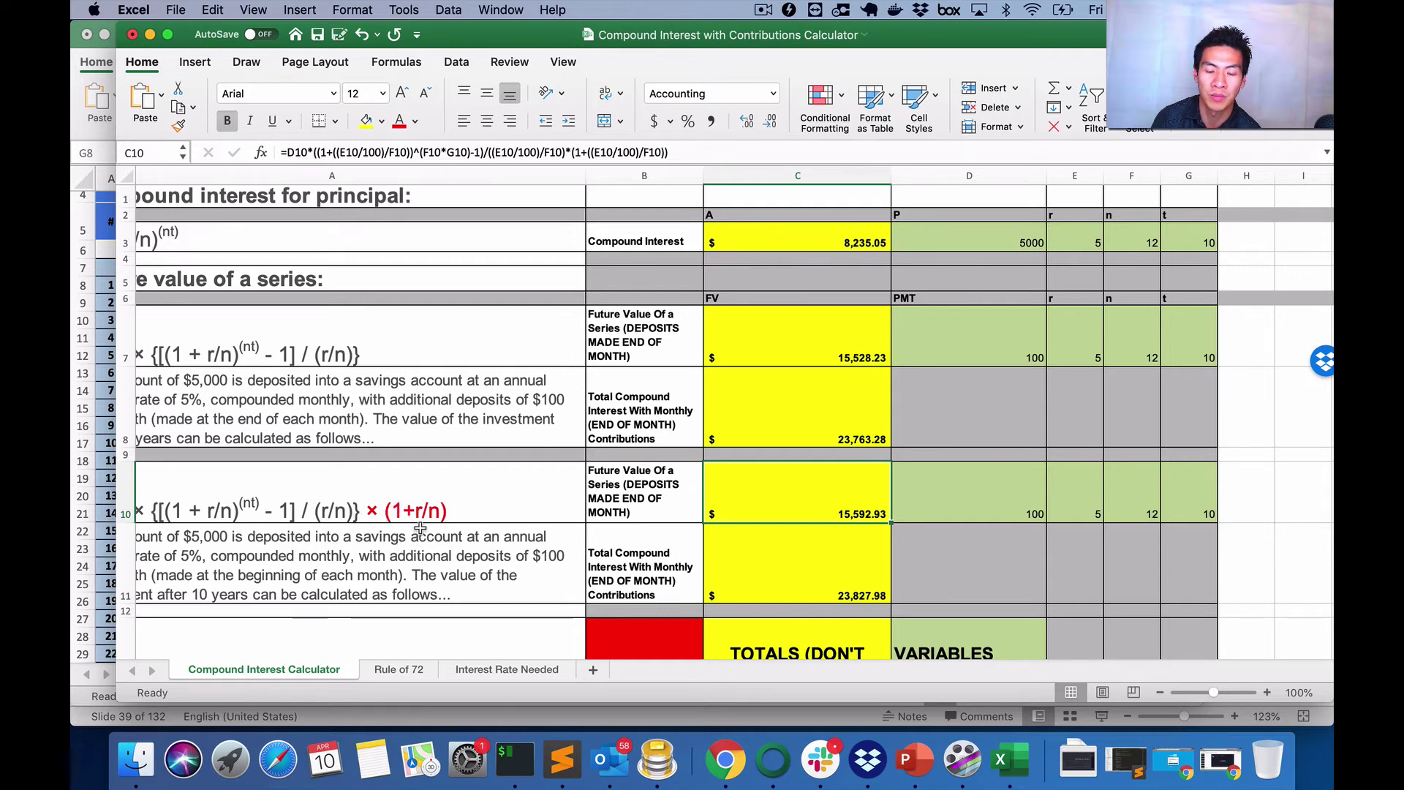
pyautogui.click(394, 513)
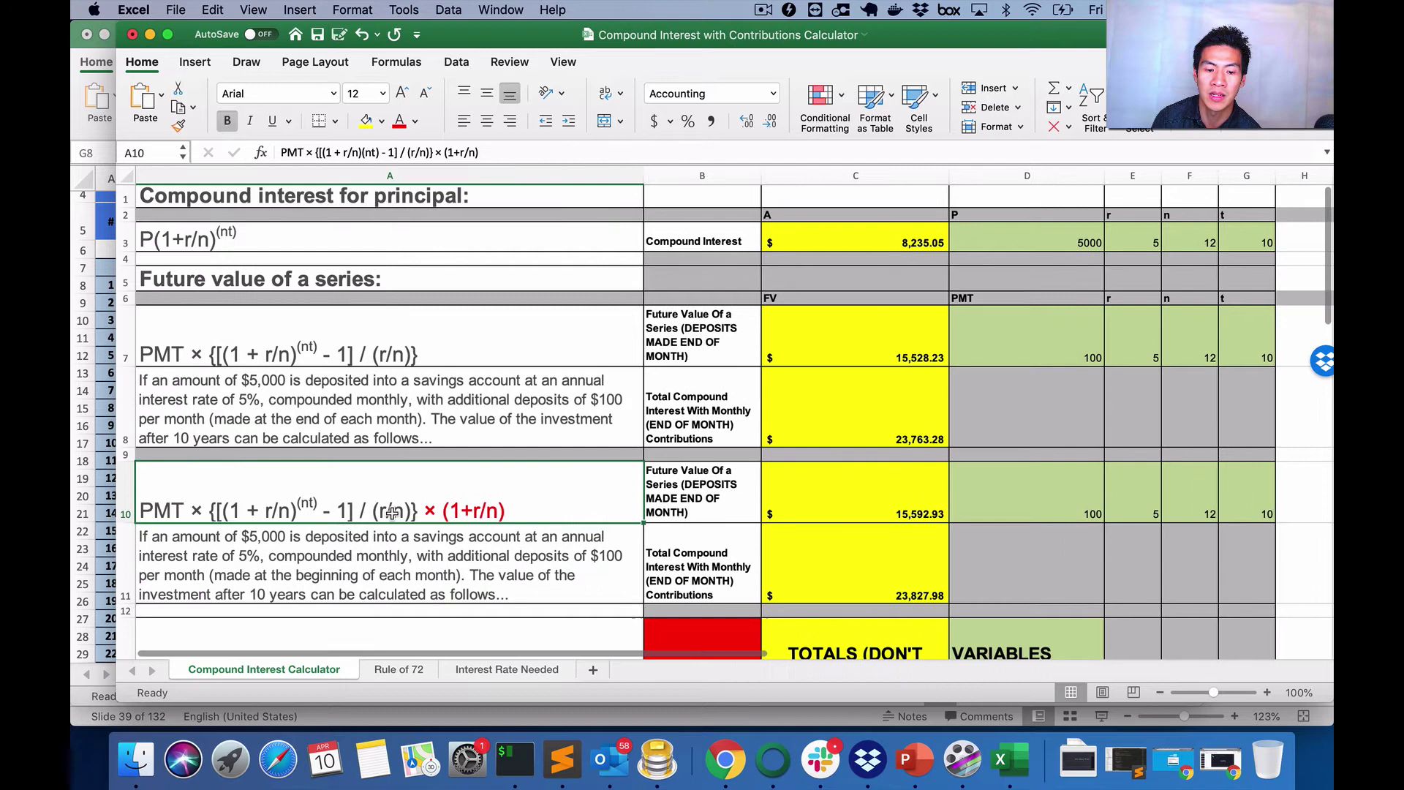
# Confirm the start-of-month total formula and review the principal and start-of-month series formulas
pyautogui.doubleClick(895, 575)
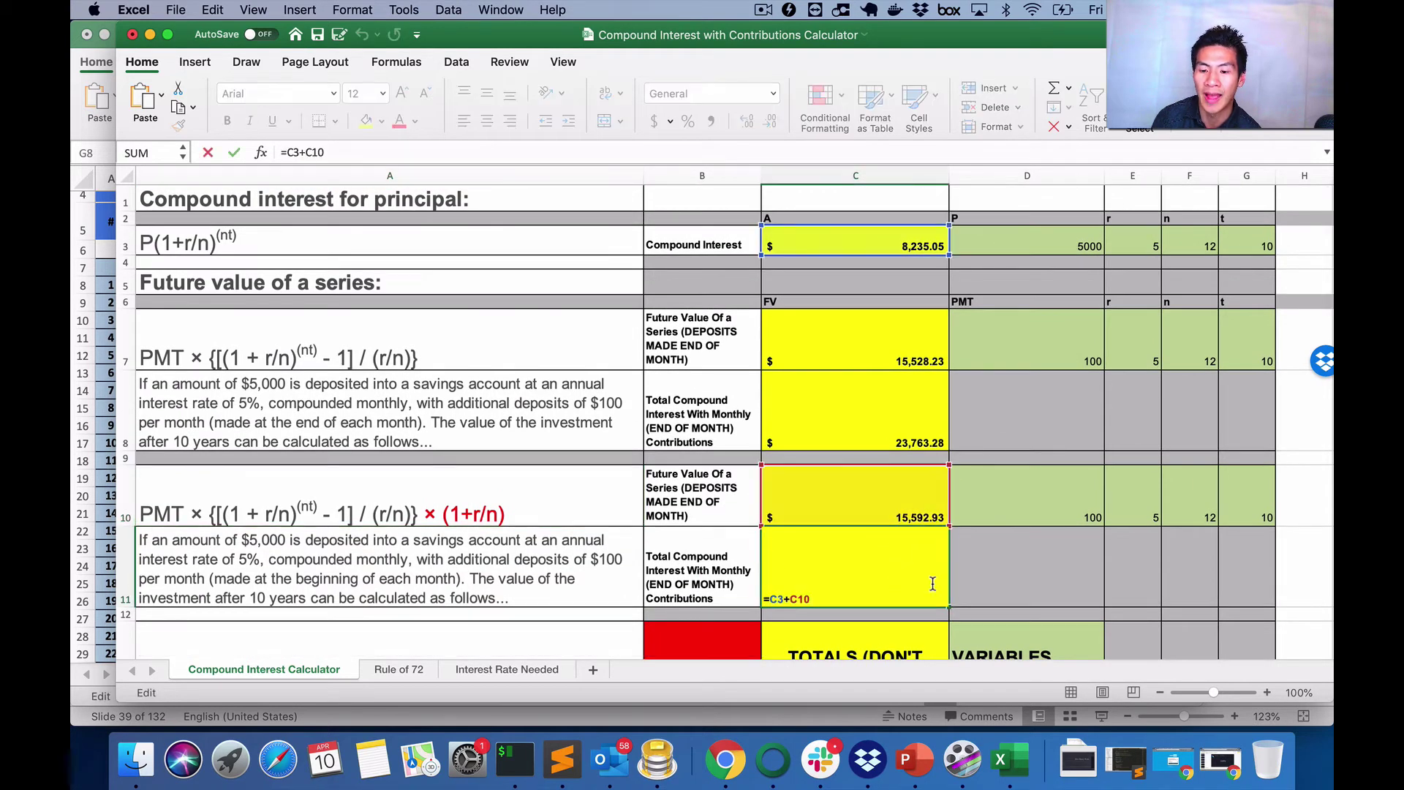
pyautogui.press('Return')
pyautogui.click(880, 242)
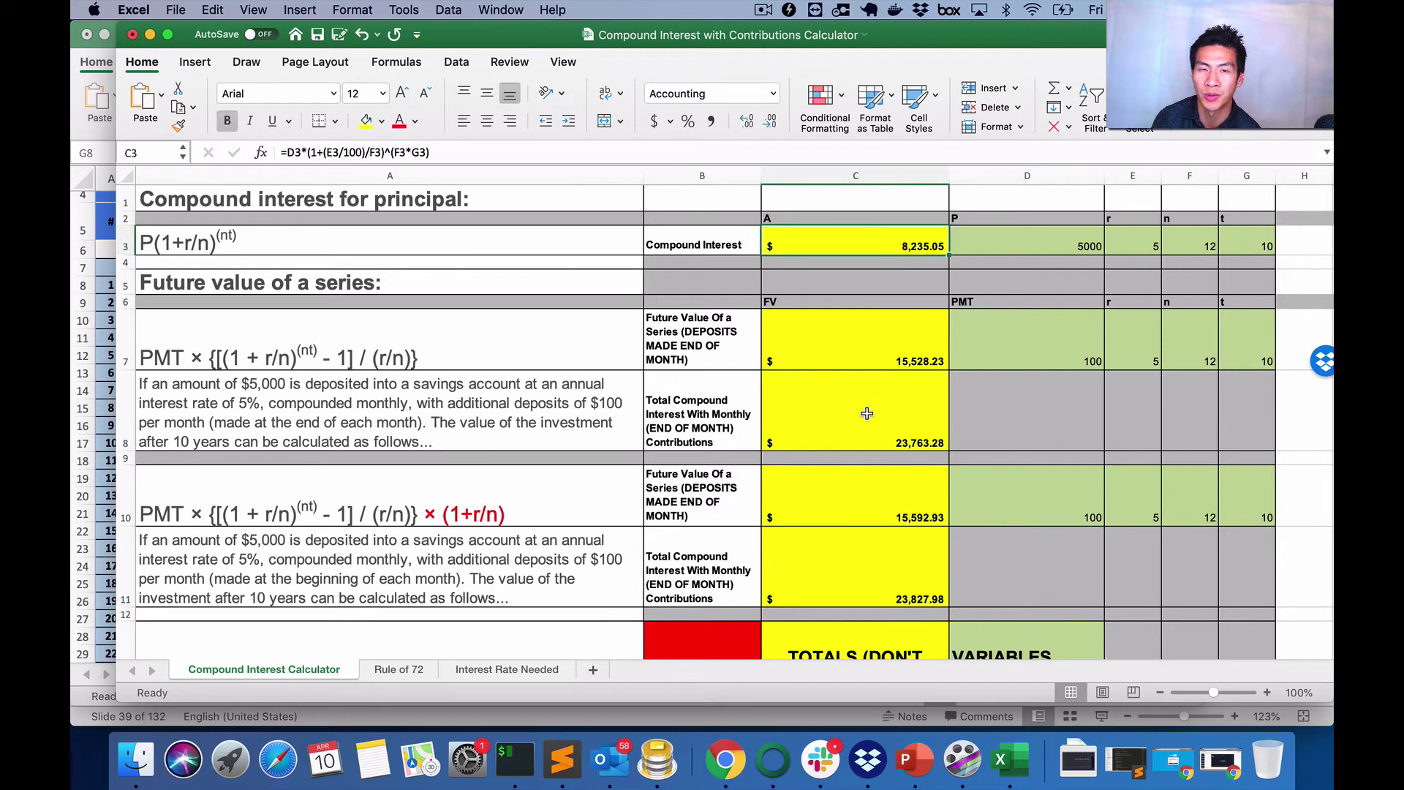
pyautogui.click(884, 506)
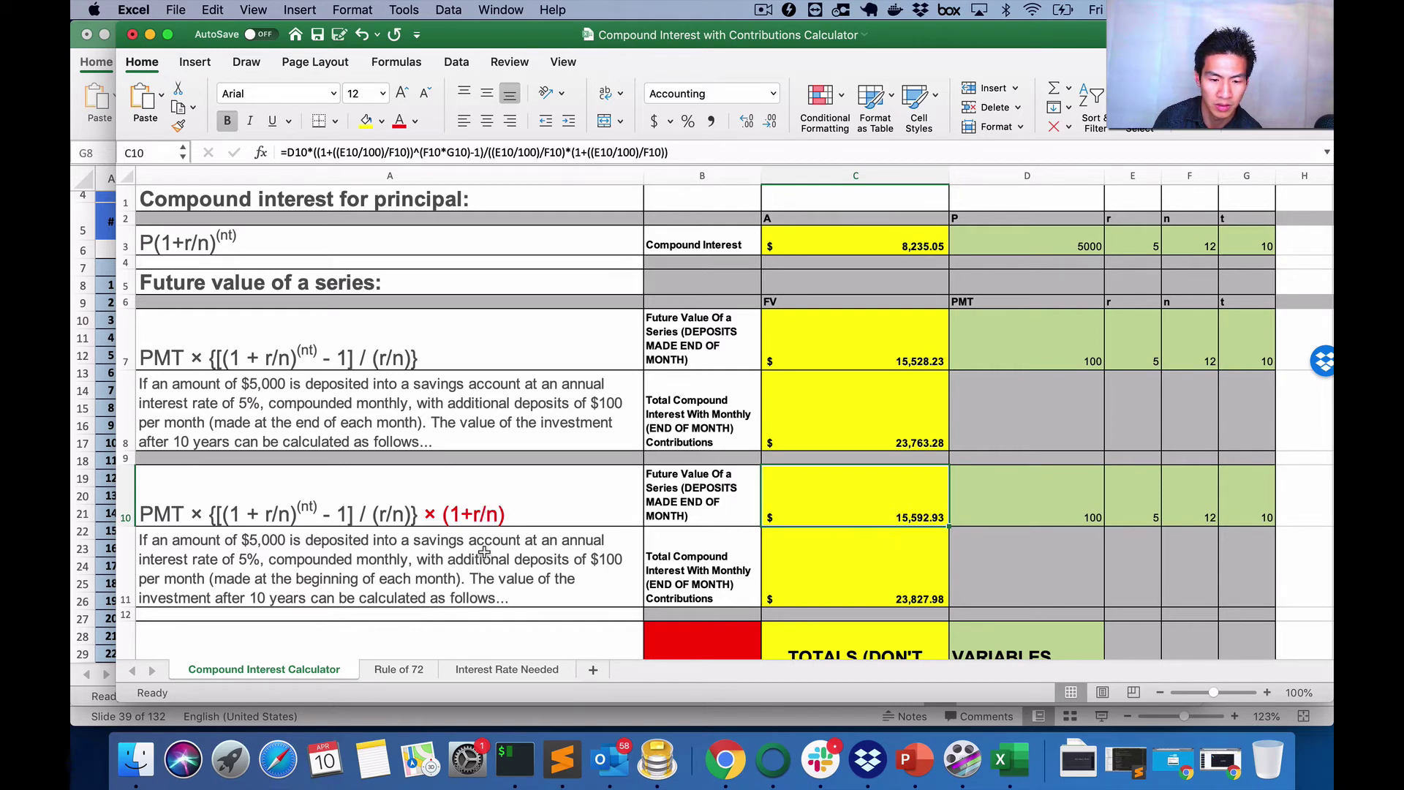
# Change the second series label to read 'DEPOSITS MADE START OF MONTH'
pyautogui.click(691, 500)
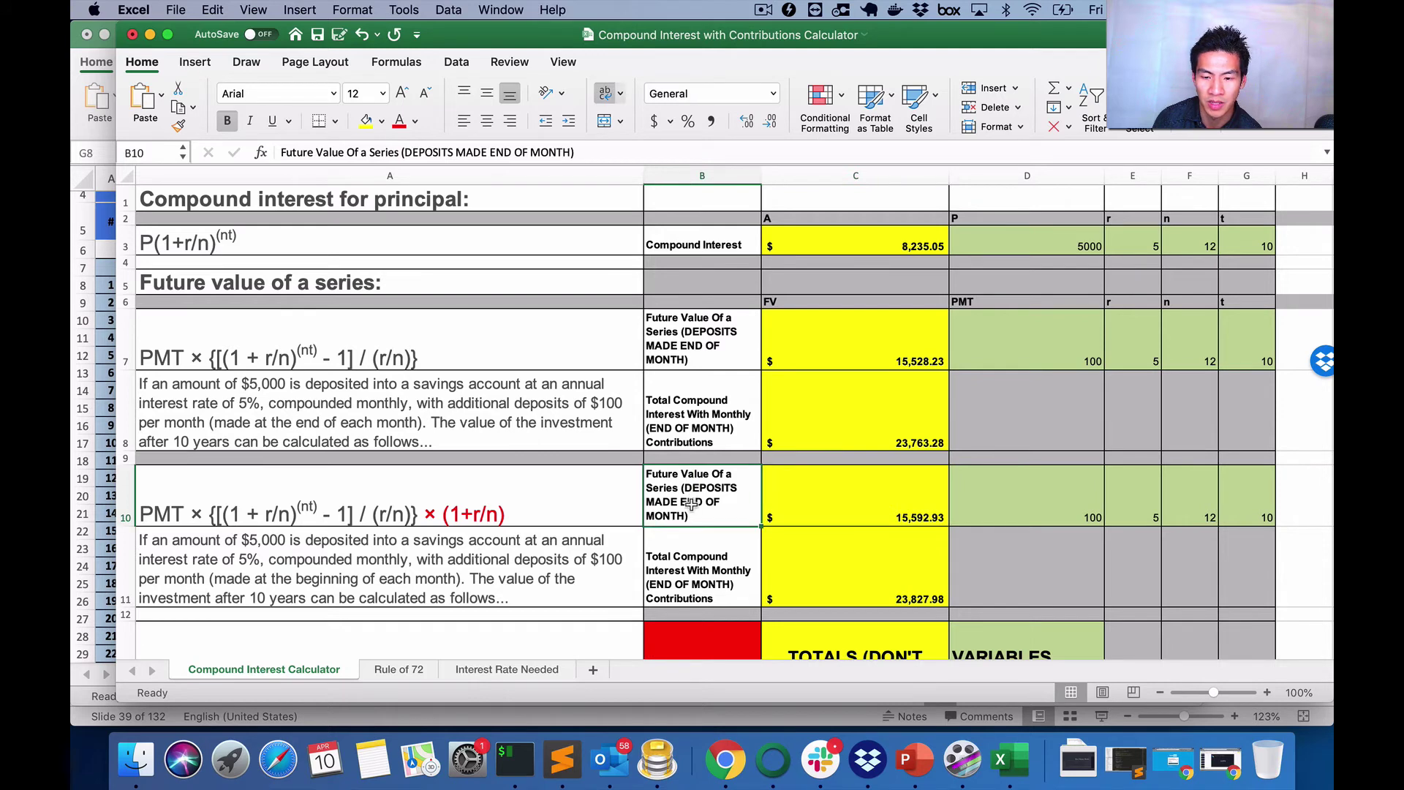
pyautogui.doubleClick(692, 500)
pyautogui.doubleClick(691, 503)
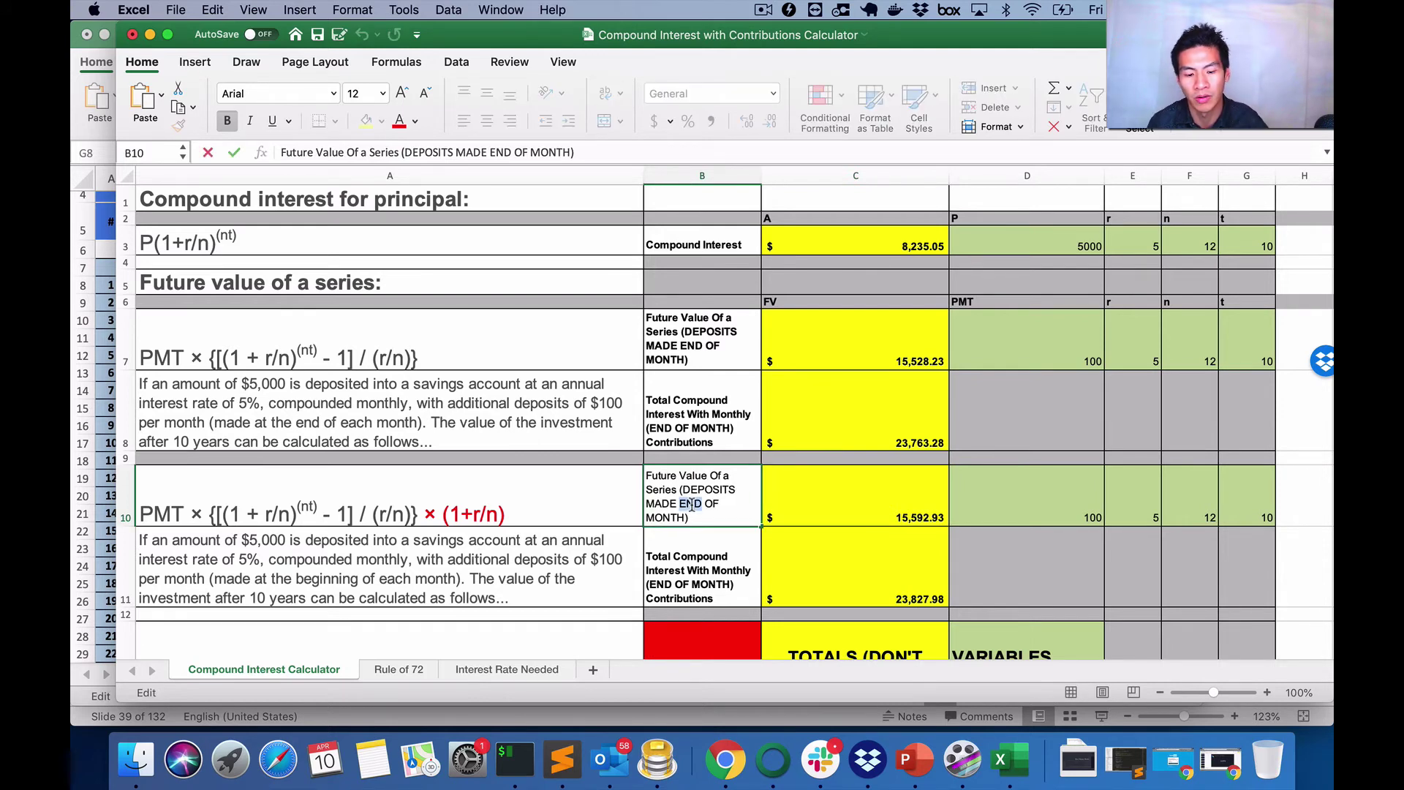
pyautogui.write('START')
pyautogui.click(879, 481)
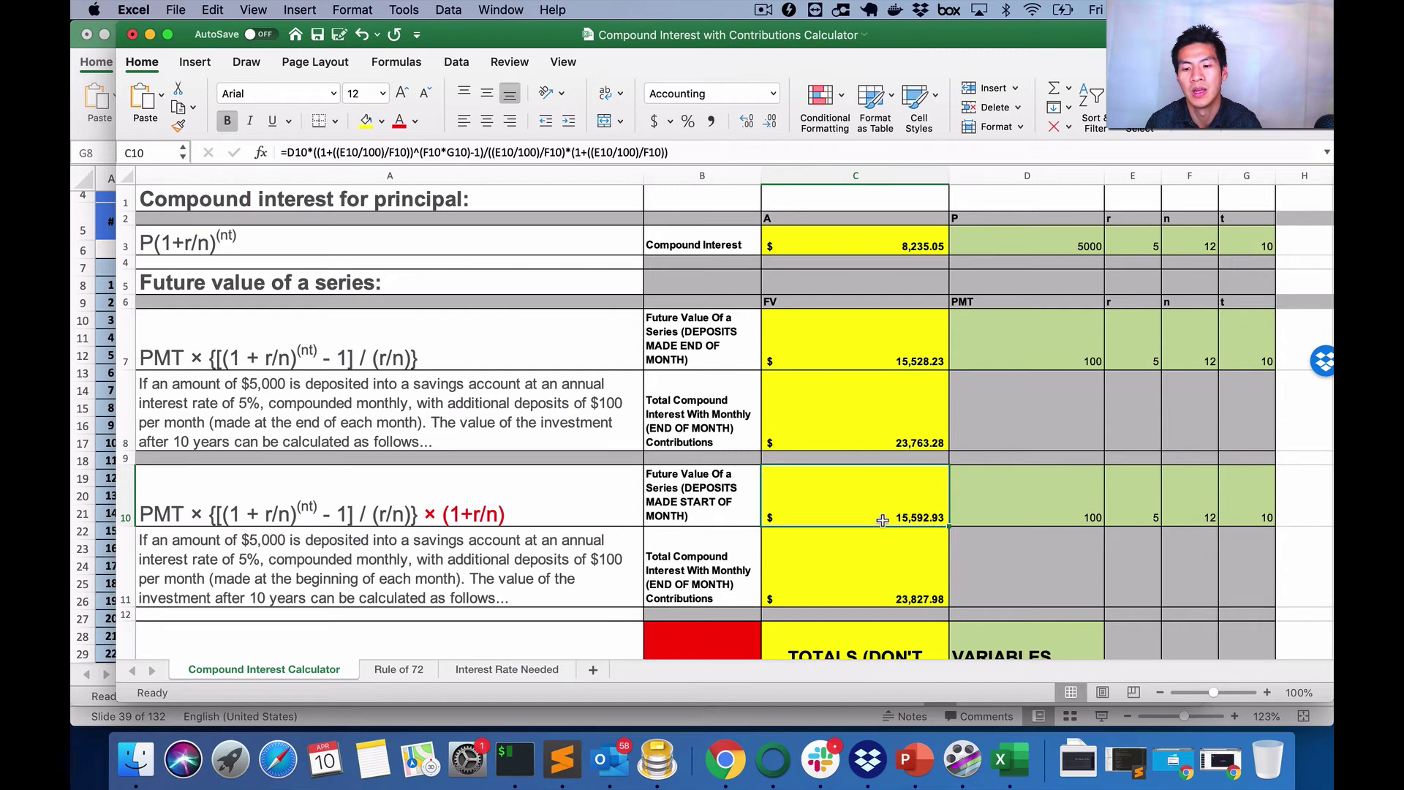
pyautogui.scroll(-2, 901, 554)
pyautogui.click(903, 559)
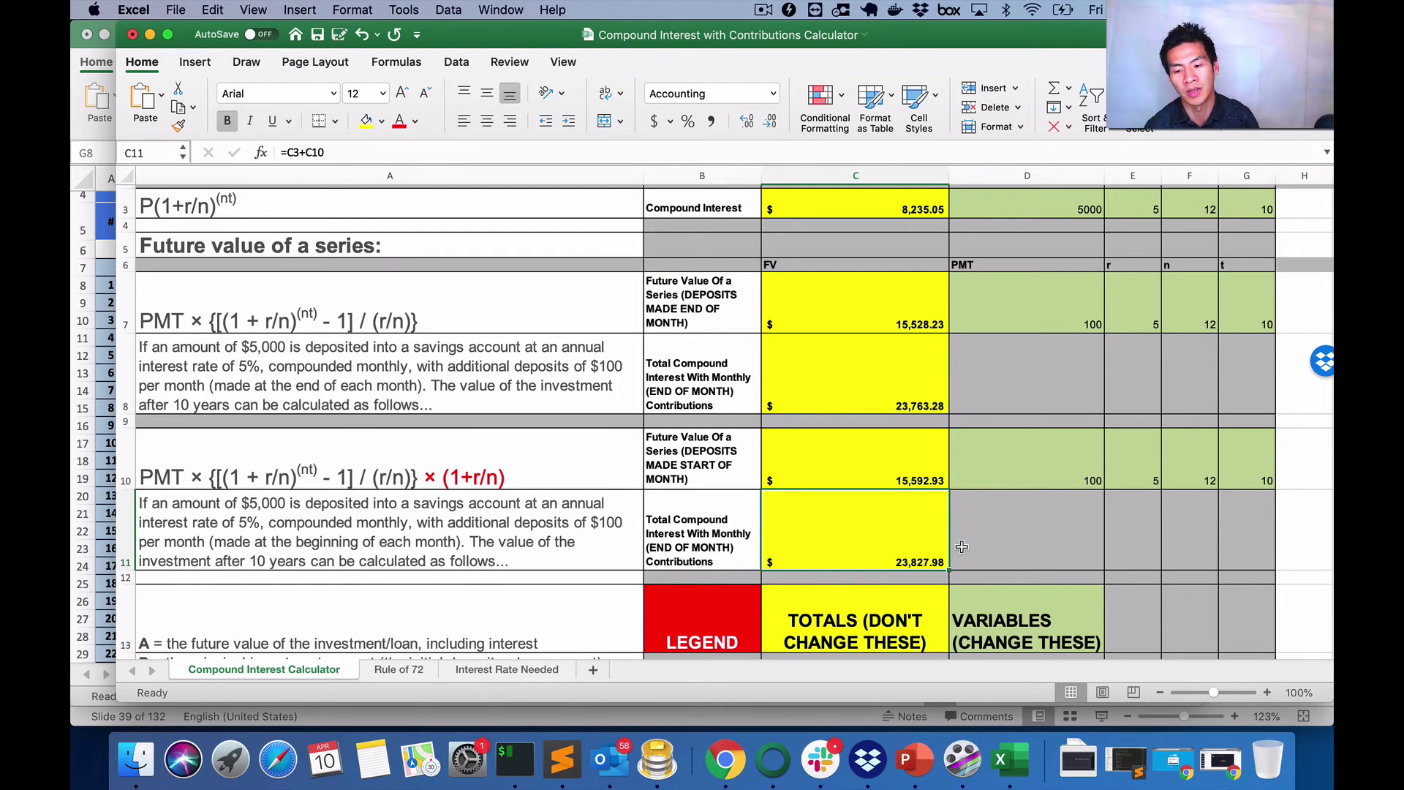
pyautogui.scroll(-1, 961, 547)
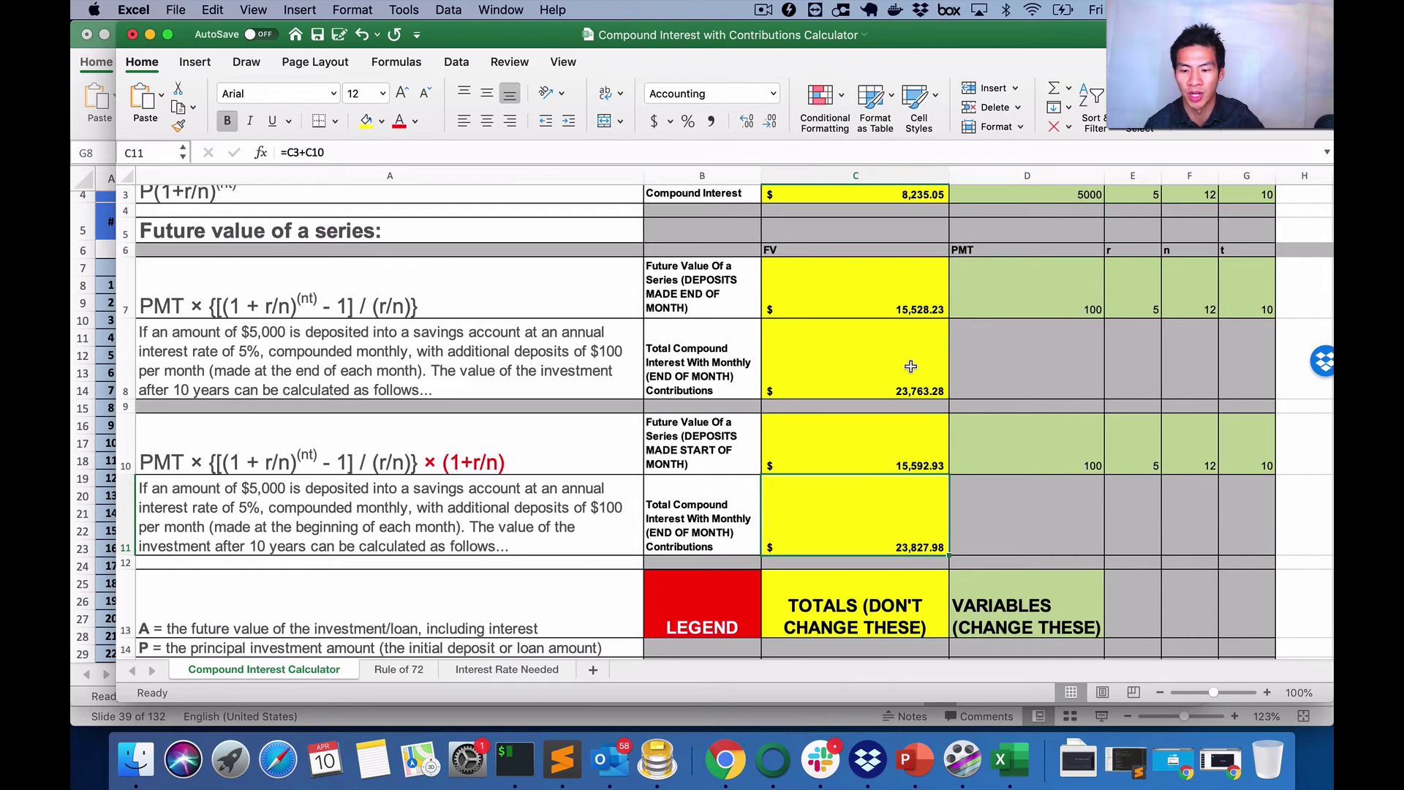
pyautogui.press('super+space')
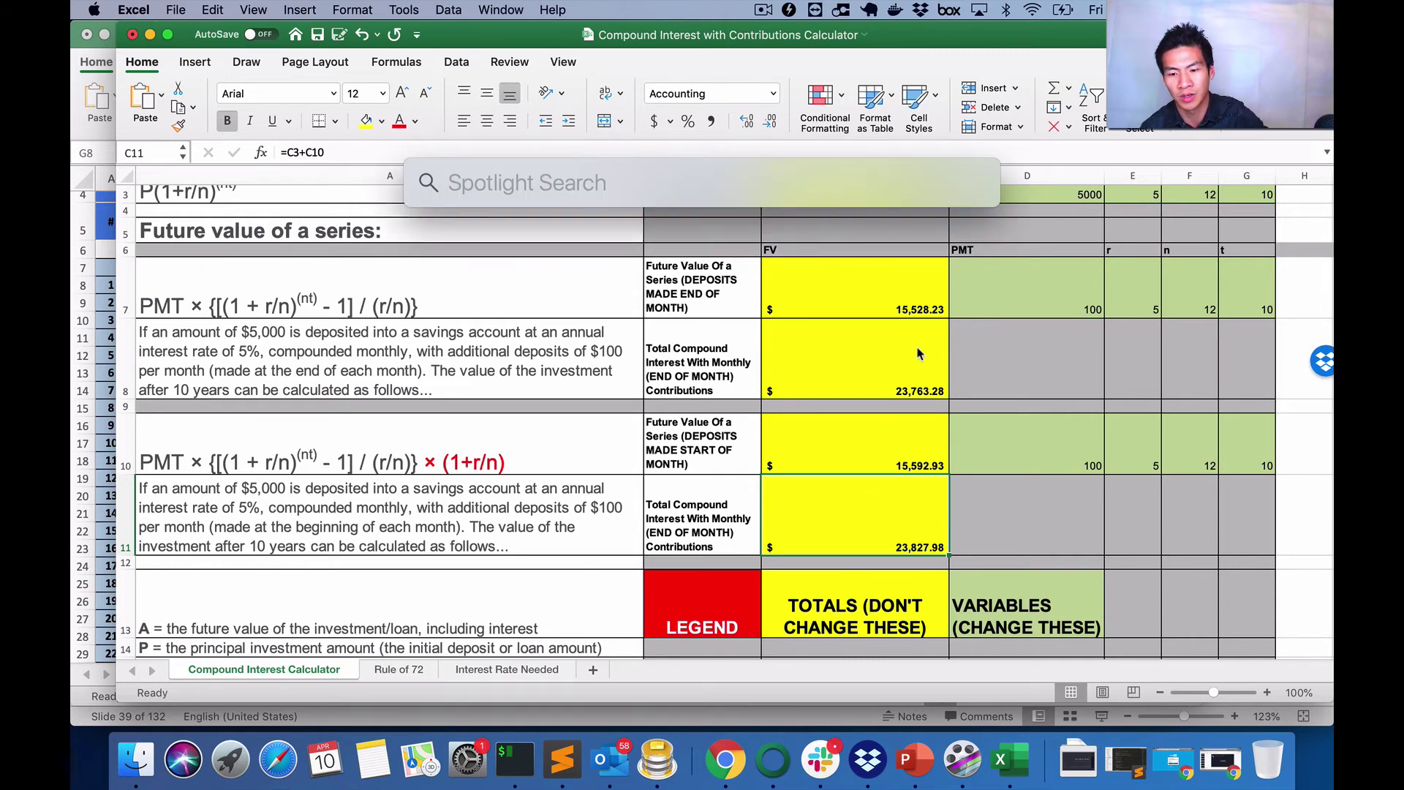
pyautogui.scroll(-2, 962, 442)
pyautogui.scroll(-4, 962, 441)
pyautogui.press('Escape')
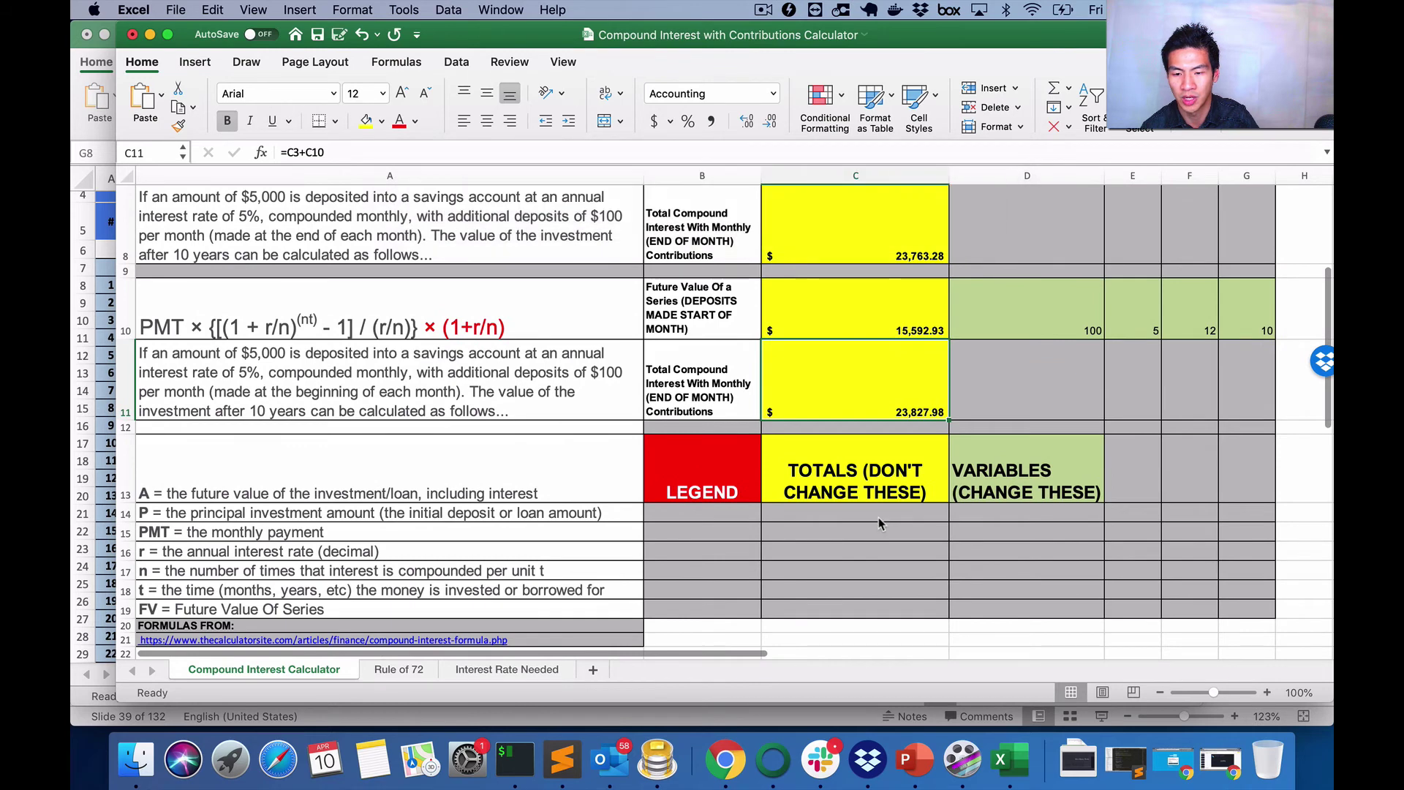
pyautogui.click(878, 516)
pyautogui.write('=')
pyautogui.click(885, 387)
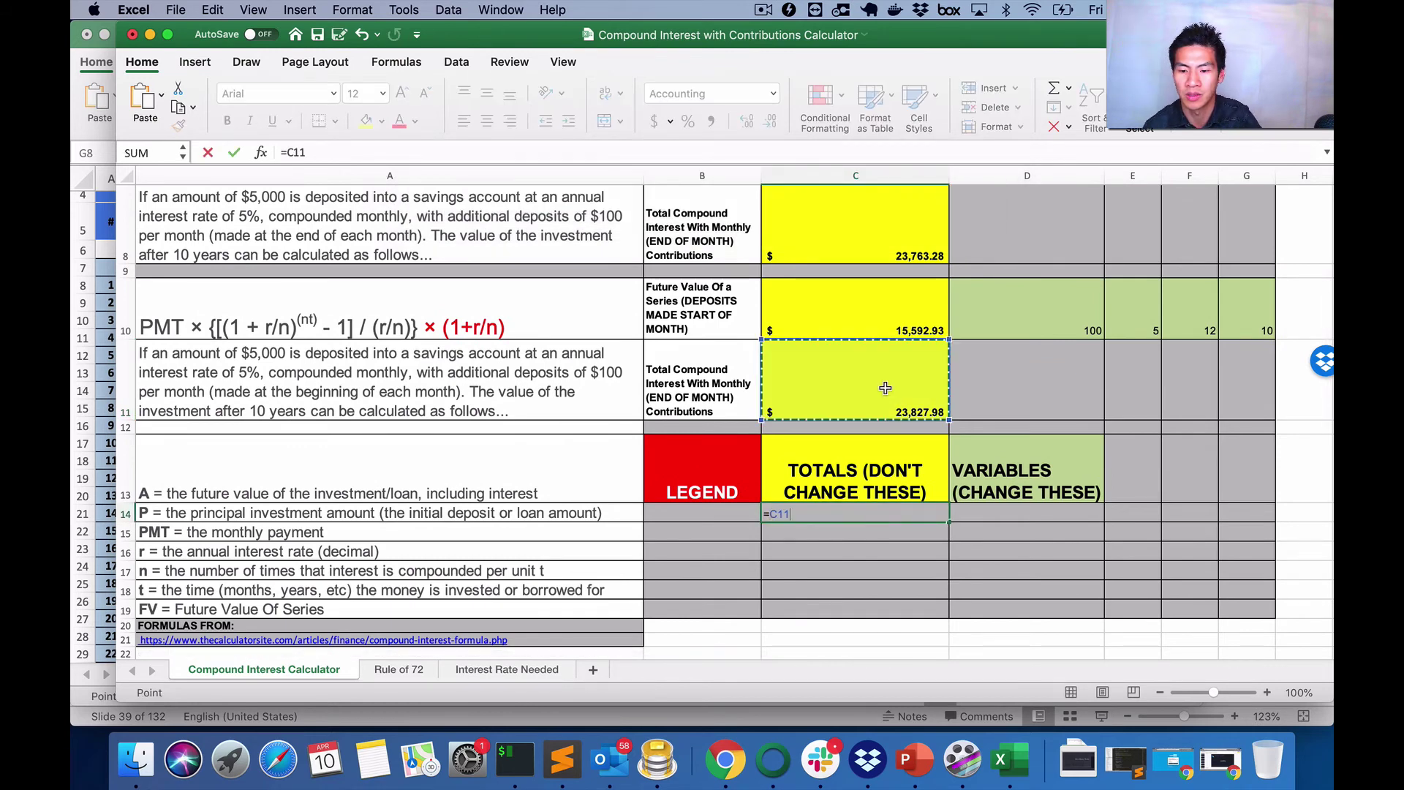
pyautogui.write('-')
pyautogui.click(873, 230)
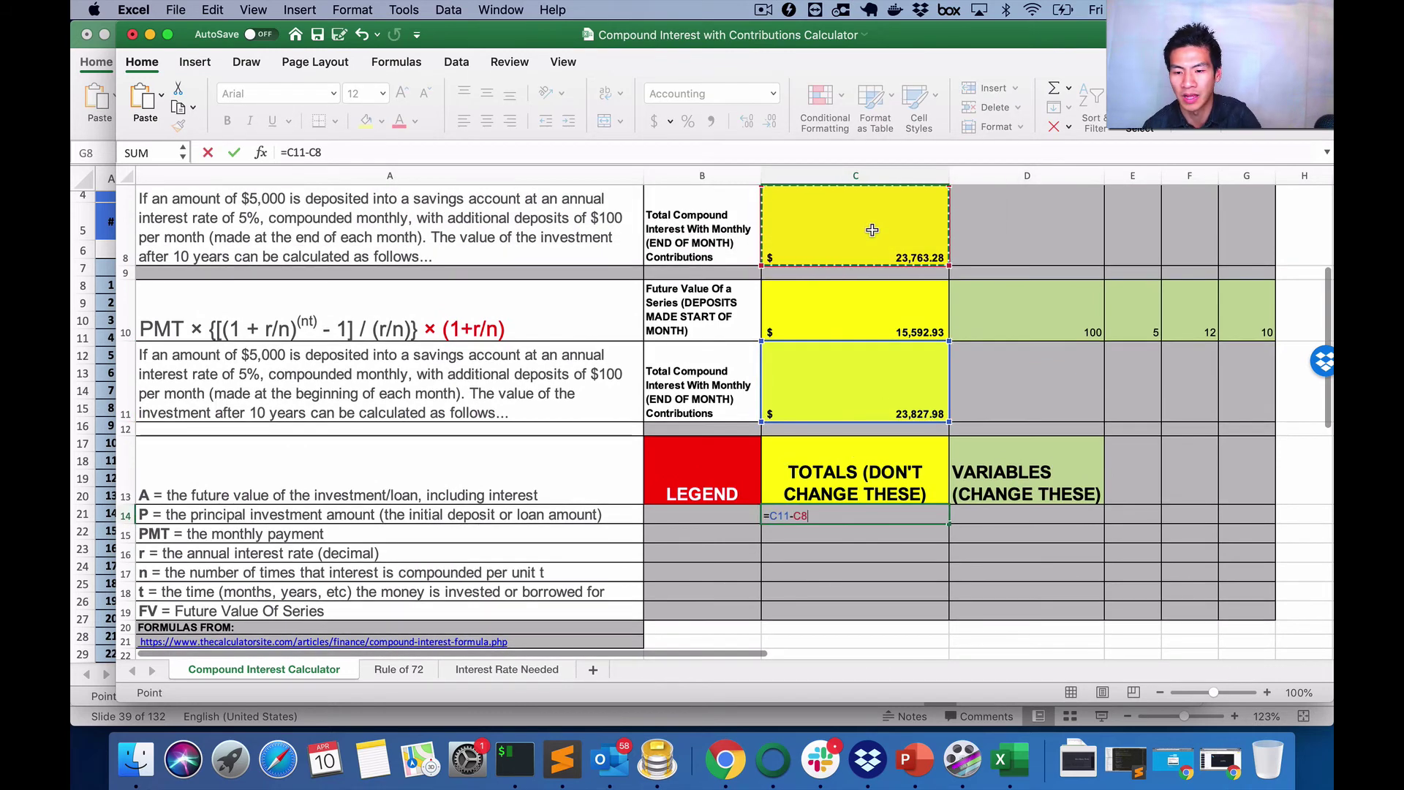
pyautogui.press('Return')
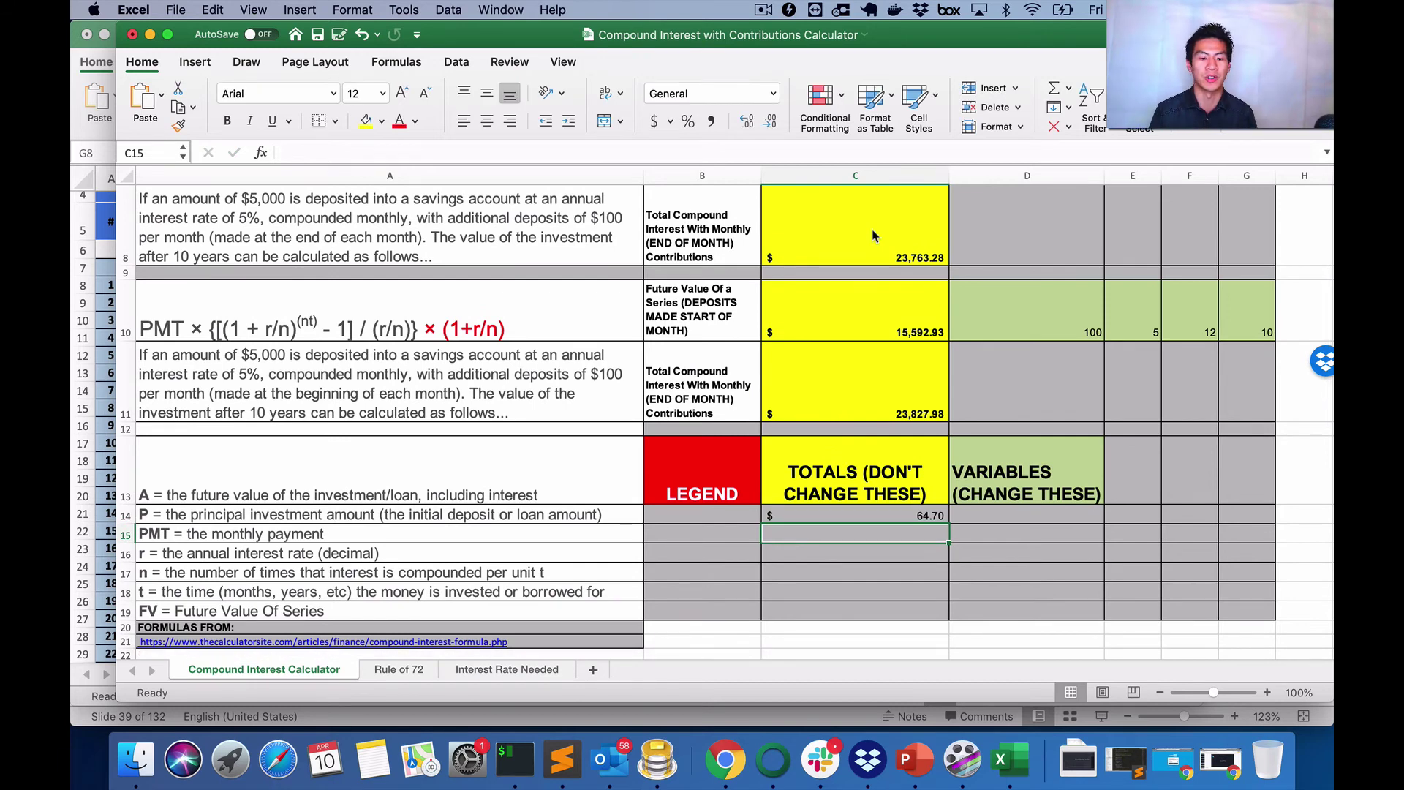
pyautogui.click(899, 515)
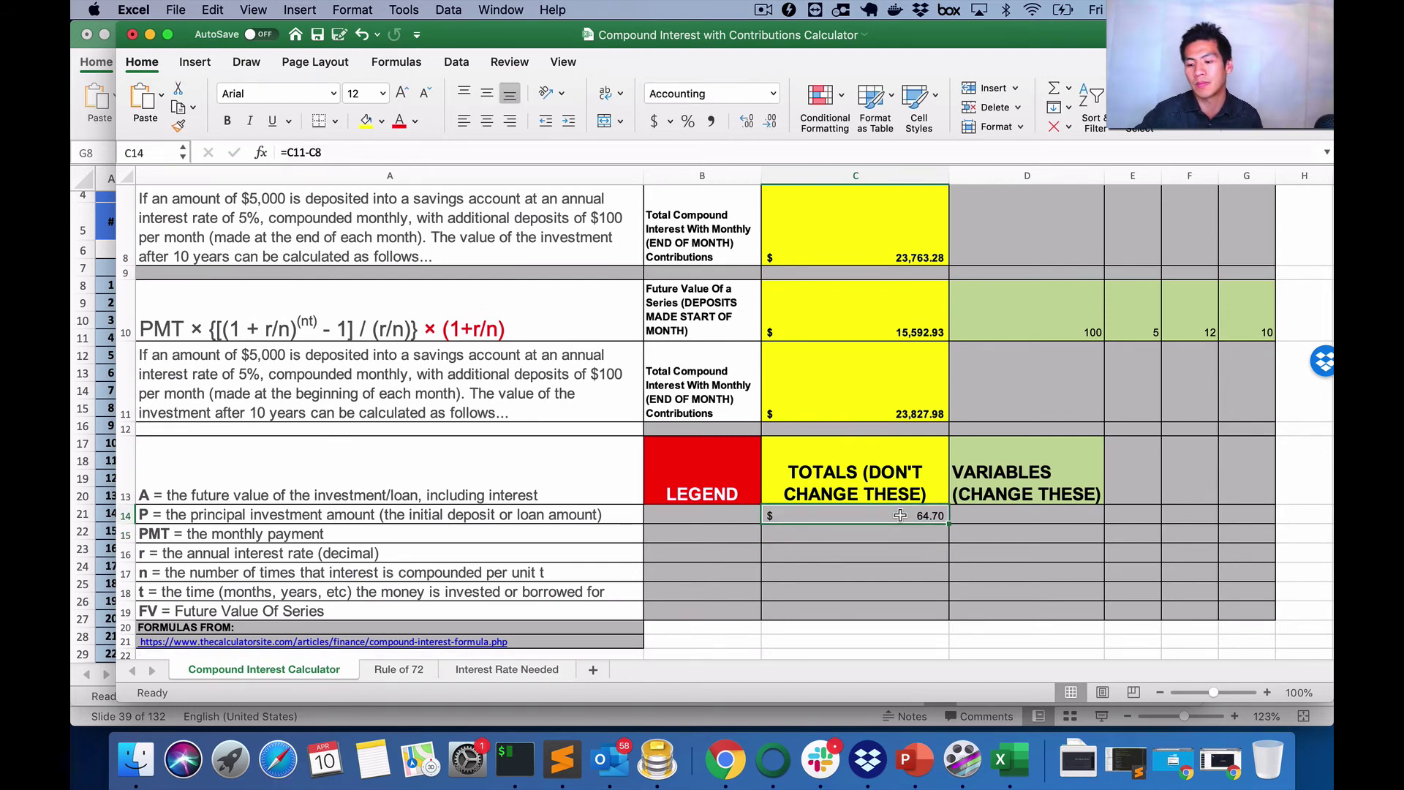
pyautogui.press('Delete')
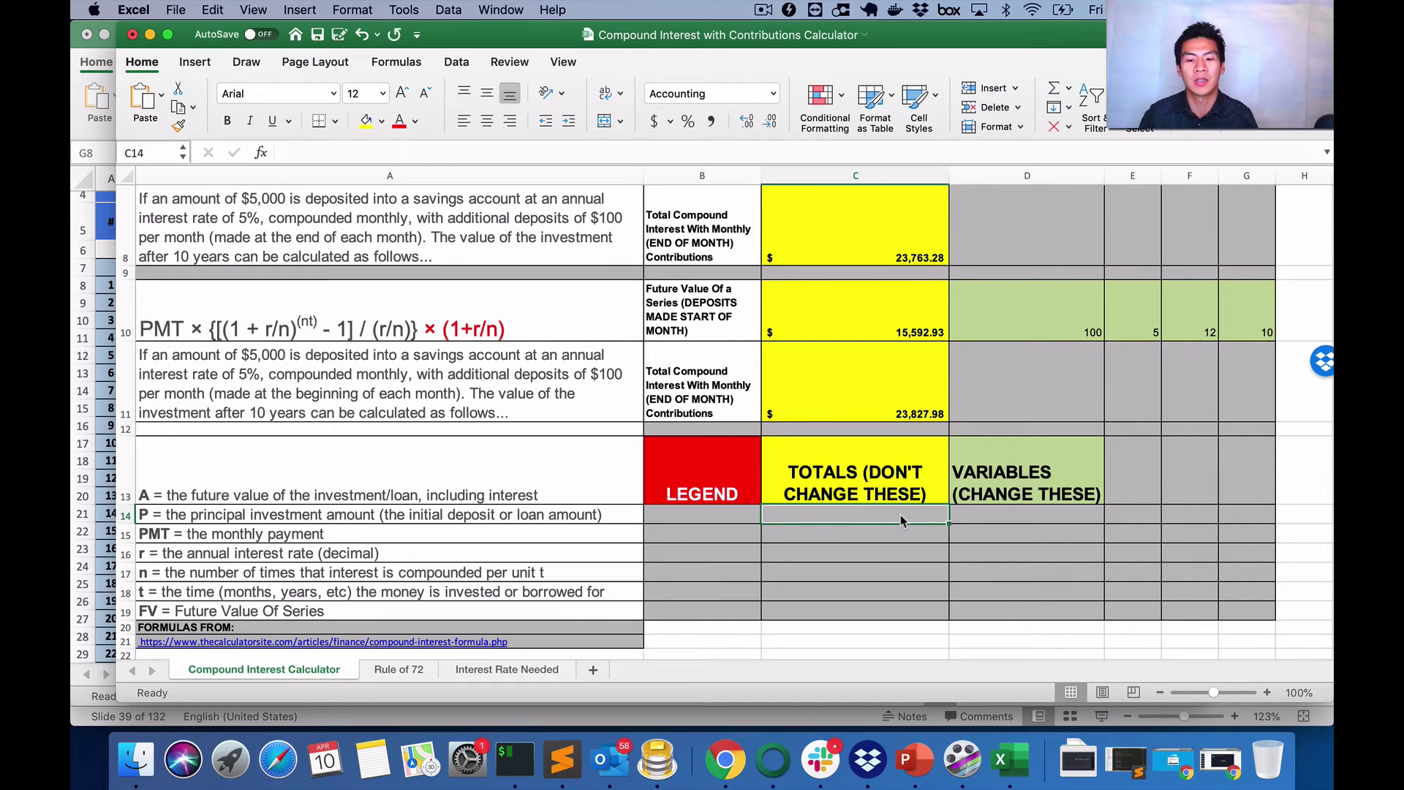
pyautogui.click(878, 553)
pyautogui.scroll(2, 877, 549)
pyautogui.scroll(-2, 877, 552)
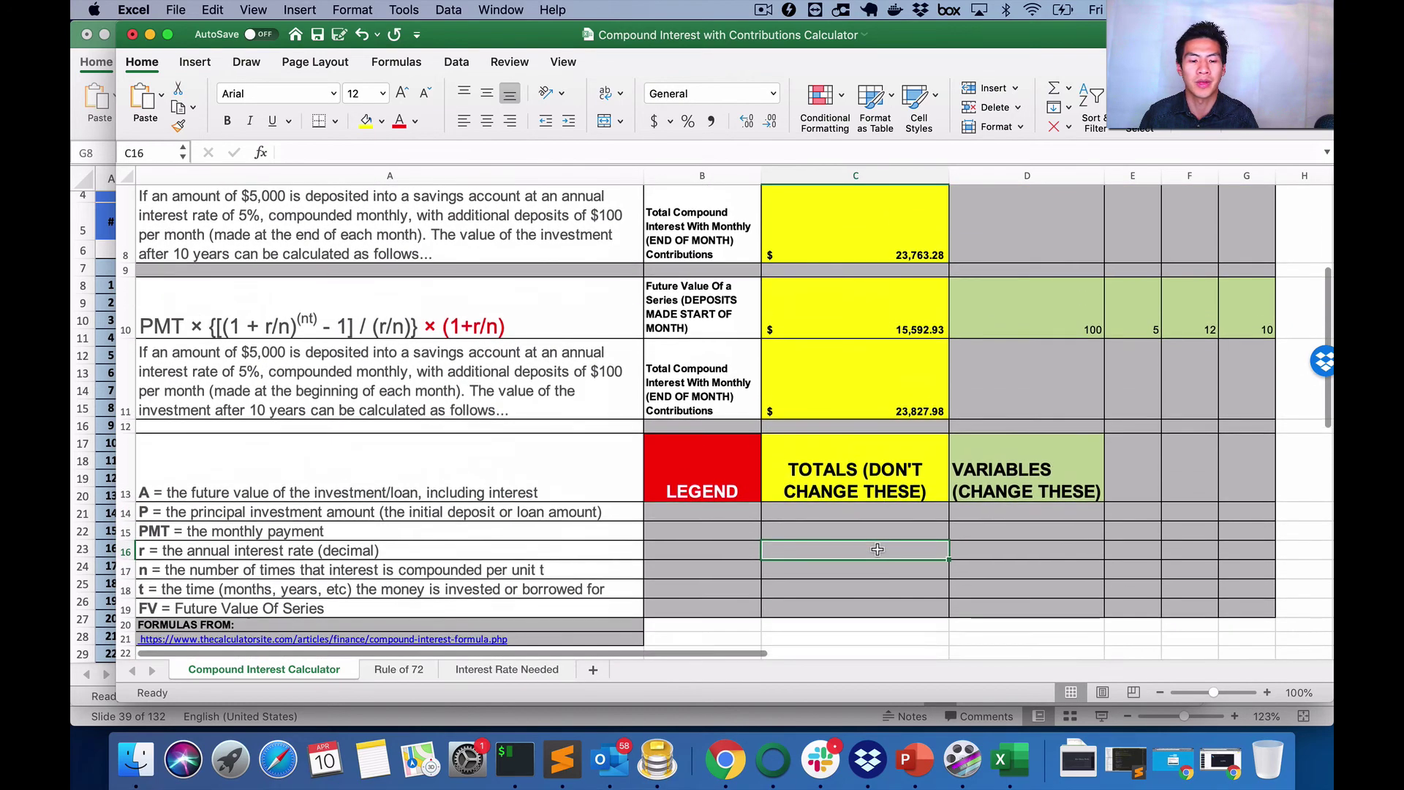
pyautogui.click(306, 308)
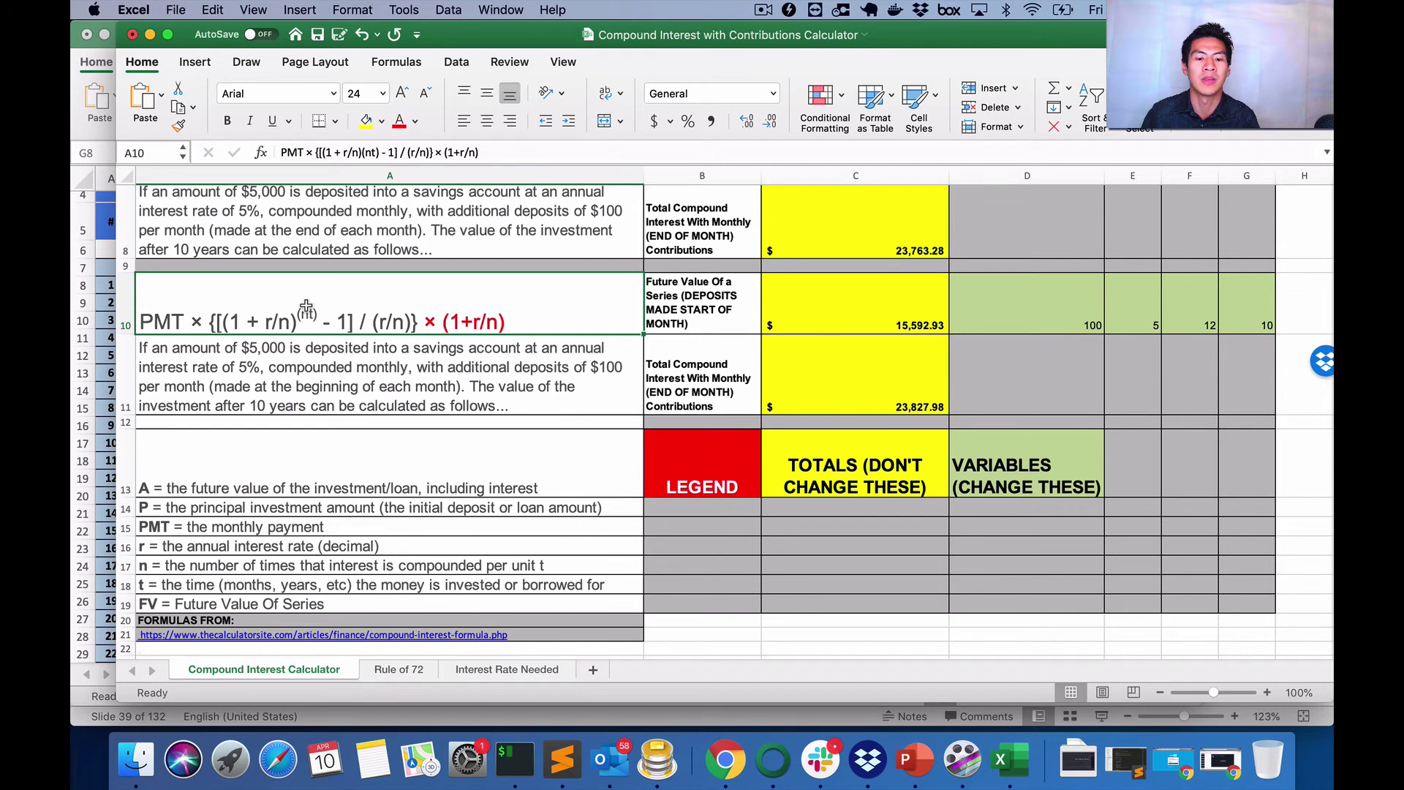
pyautogui.scroll(-1, 307, 308)
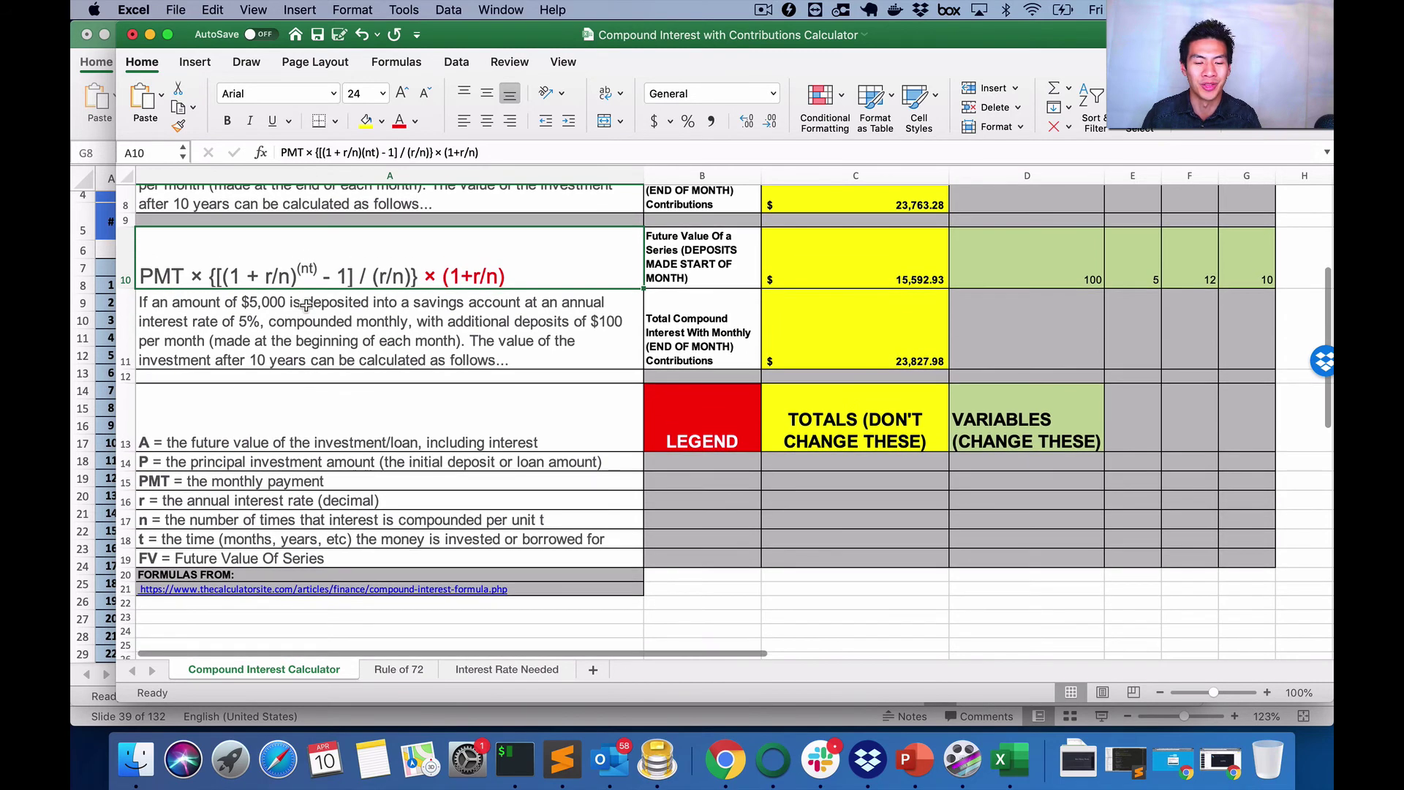
pyautogui.click(290, 594)
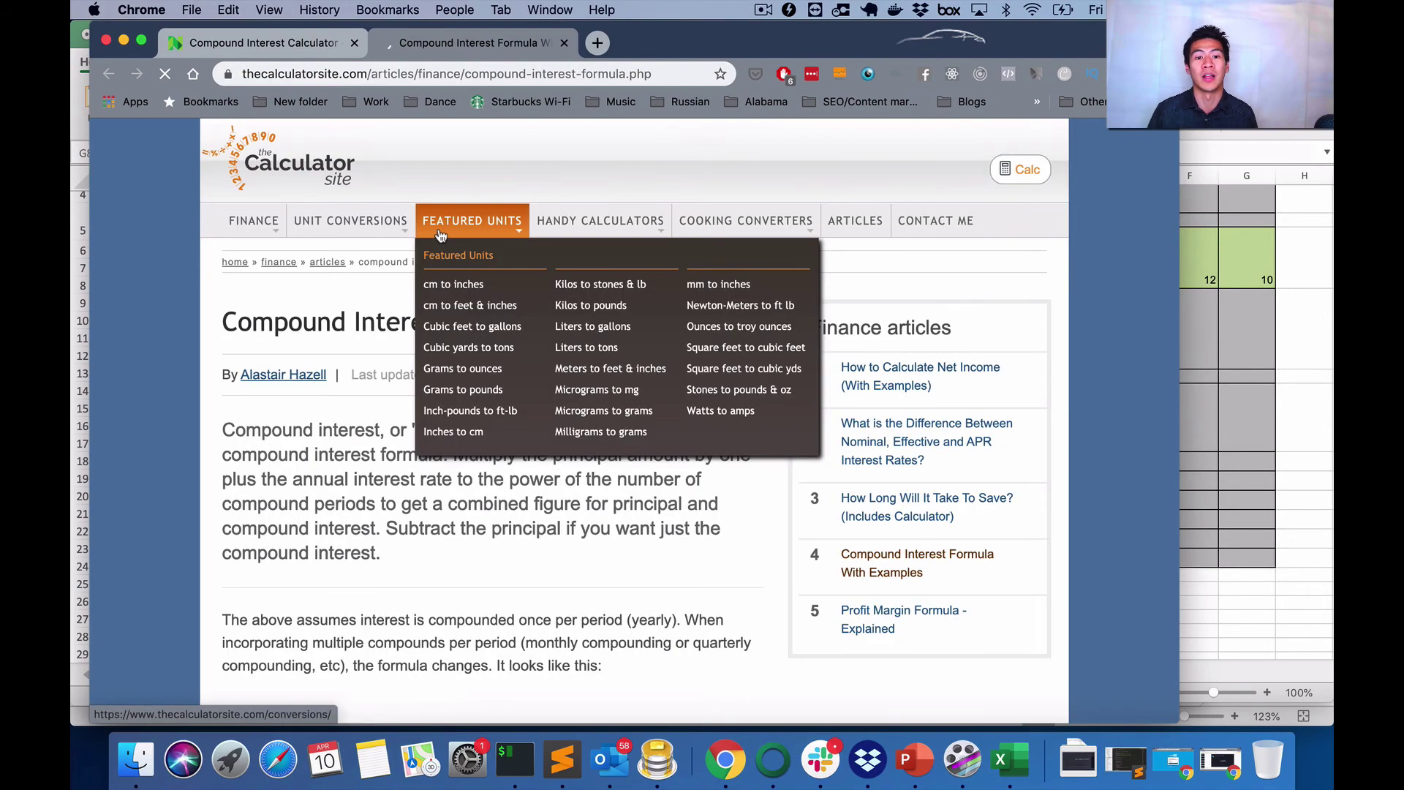
pyautogui.scroll(-3, 330, 526)
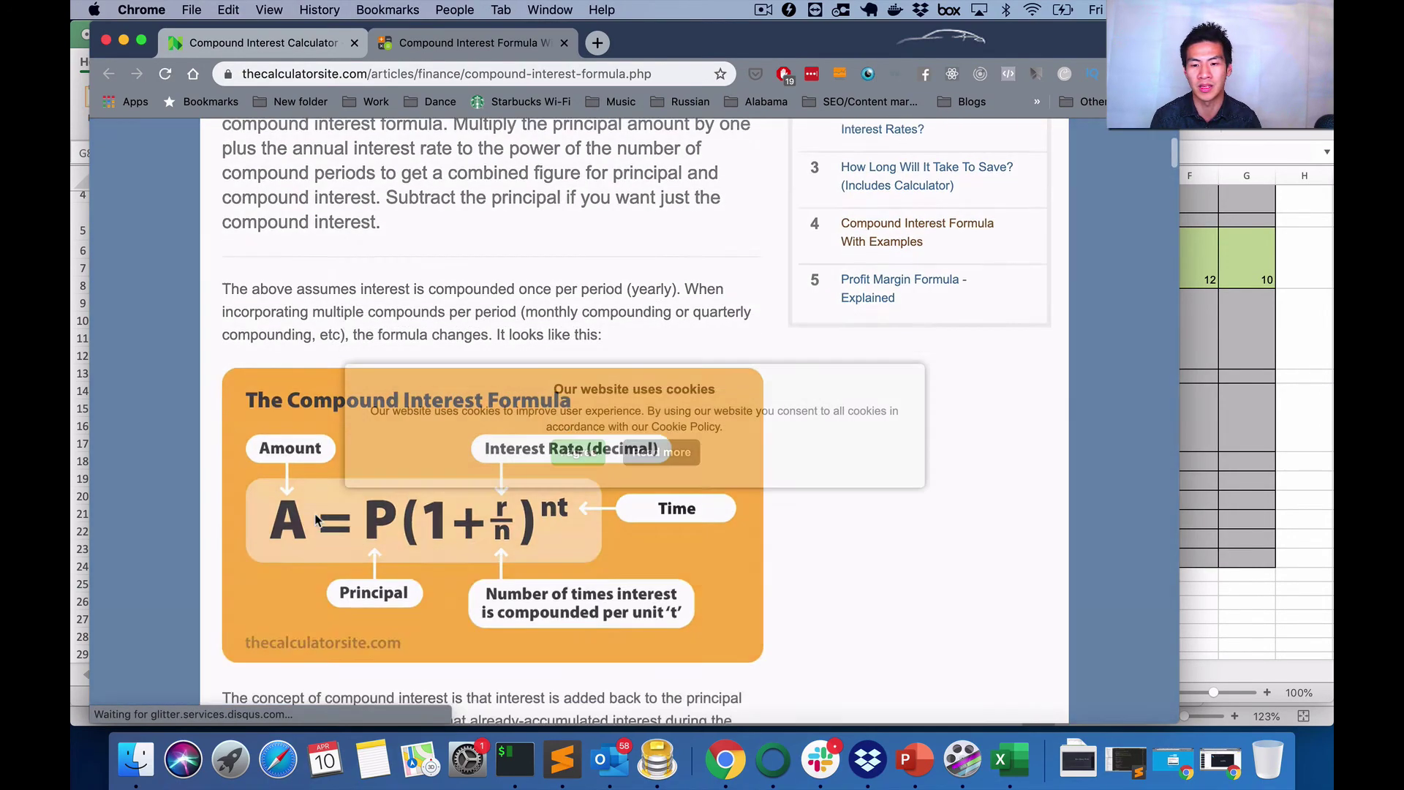
pyautogui.scroll(-3, 359, 548)
pyautogui.scroll(-3, 538, 470)
pyautogui.click(562, 456)
pyautogui.scroll(-5, 559, 461)
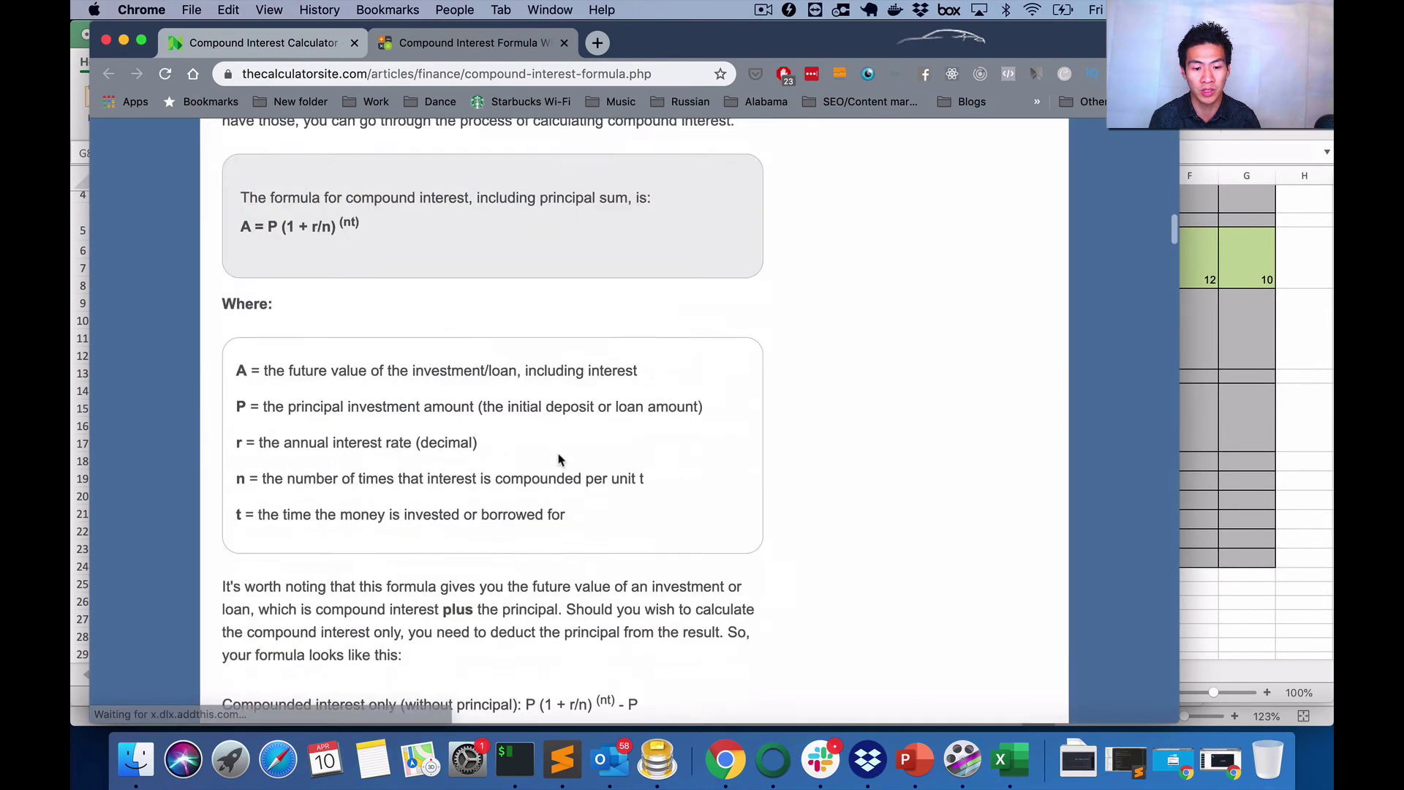
pyautogui.scroll(-5, 560, 461)
pyautogui.scroll(-5, 558, 460)
pyautogui.scroll(-5, 558, 460)
pyautogui.scroll(-5, 558, 460)
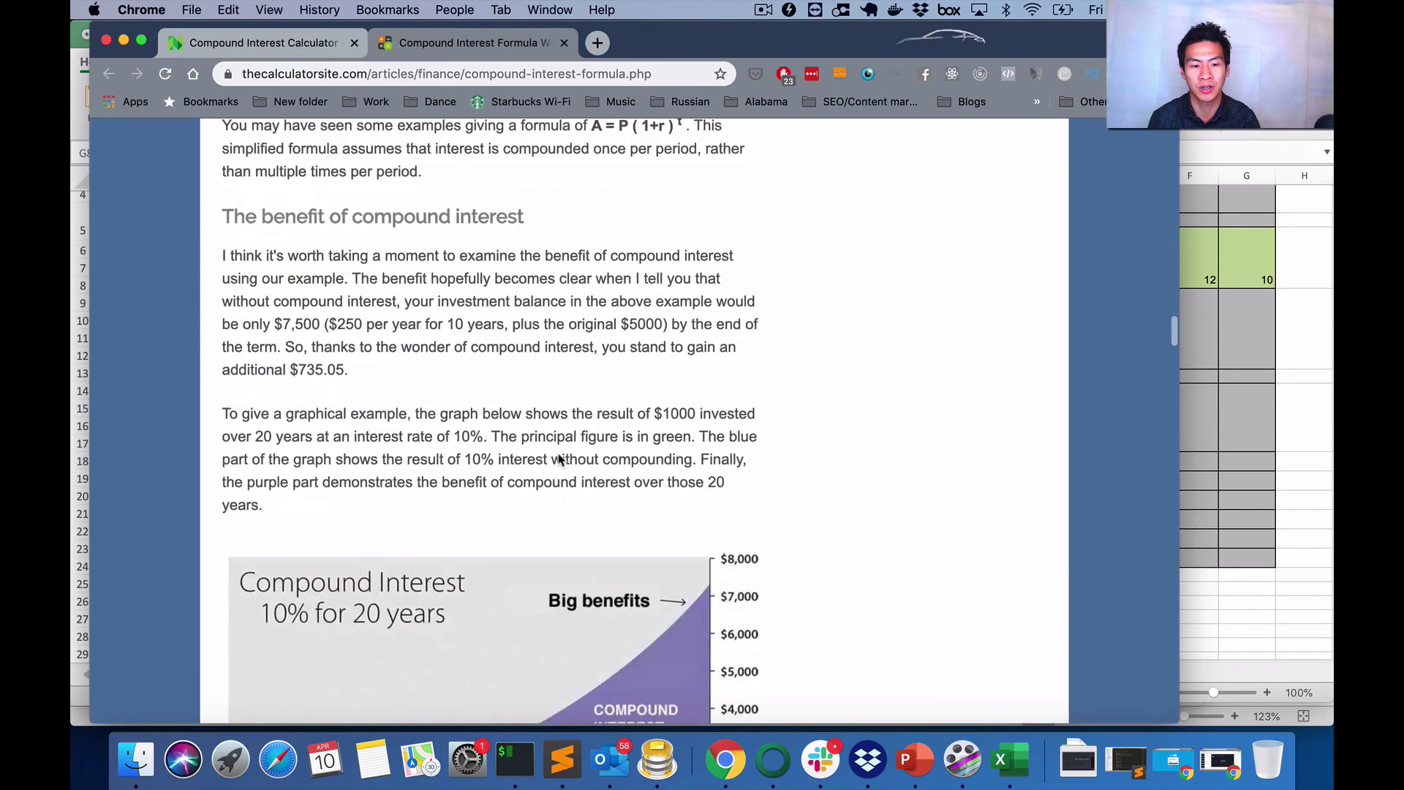
pyautogui.scroll(-5, 558, 460)
pyautogui.scroll(-4, 560, 459)
pyautogui.scroll(-2, 527, 440)
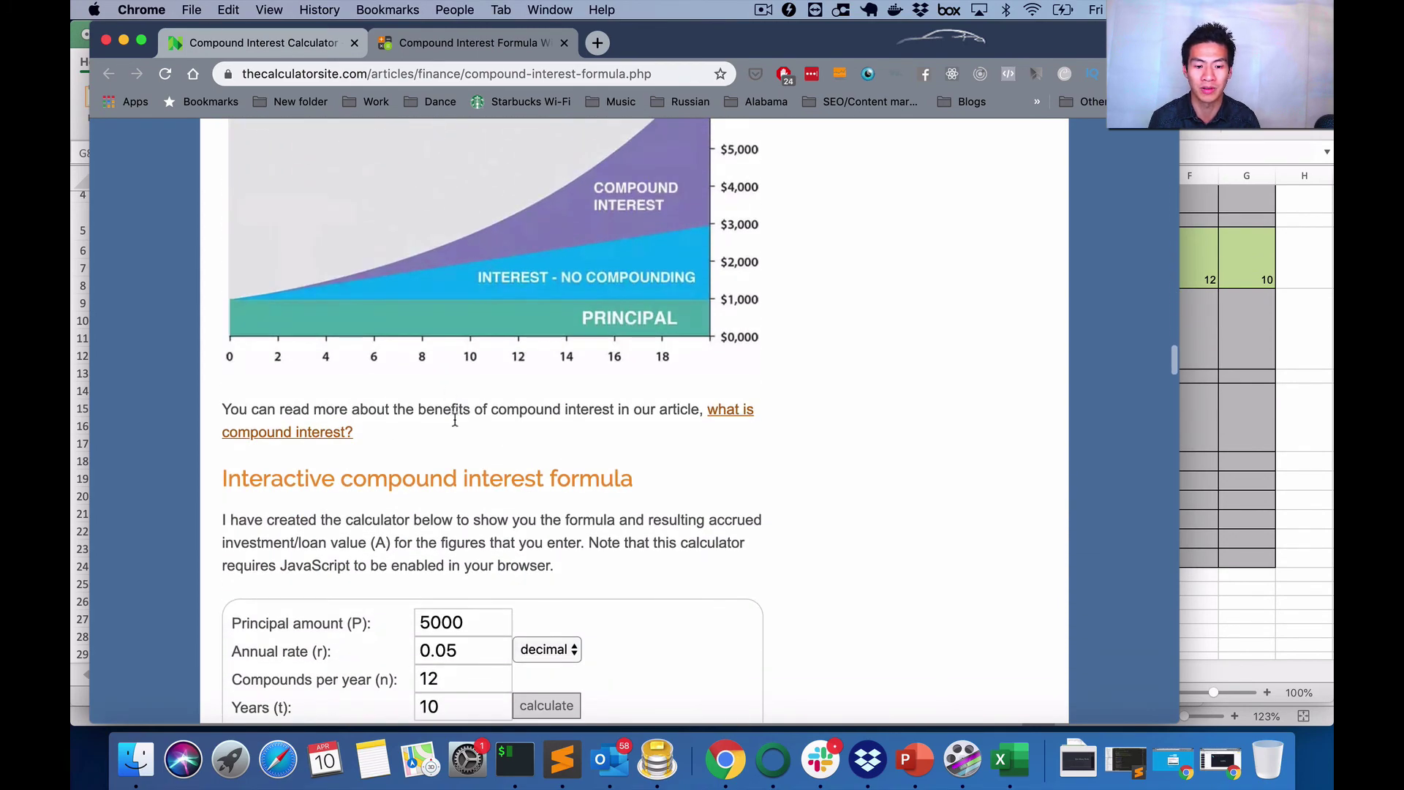
pyautogui.scroll(-3, 454, 420)
pyautogui.scroll(-5, 454, 421)
pyautogui.scroll(-3, 454, 420)
pyautogui.press('super+Tab')
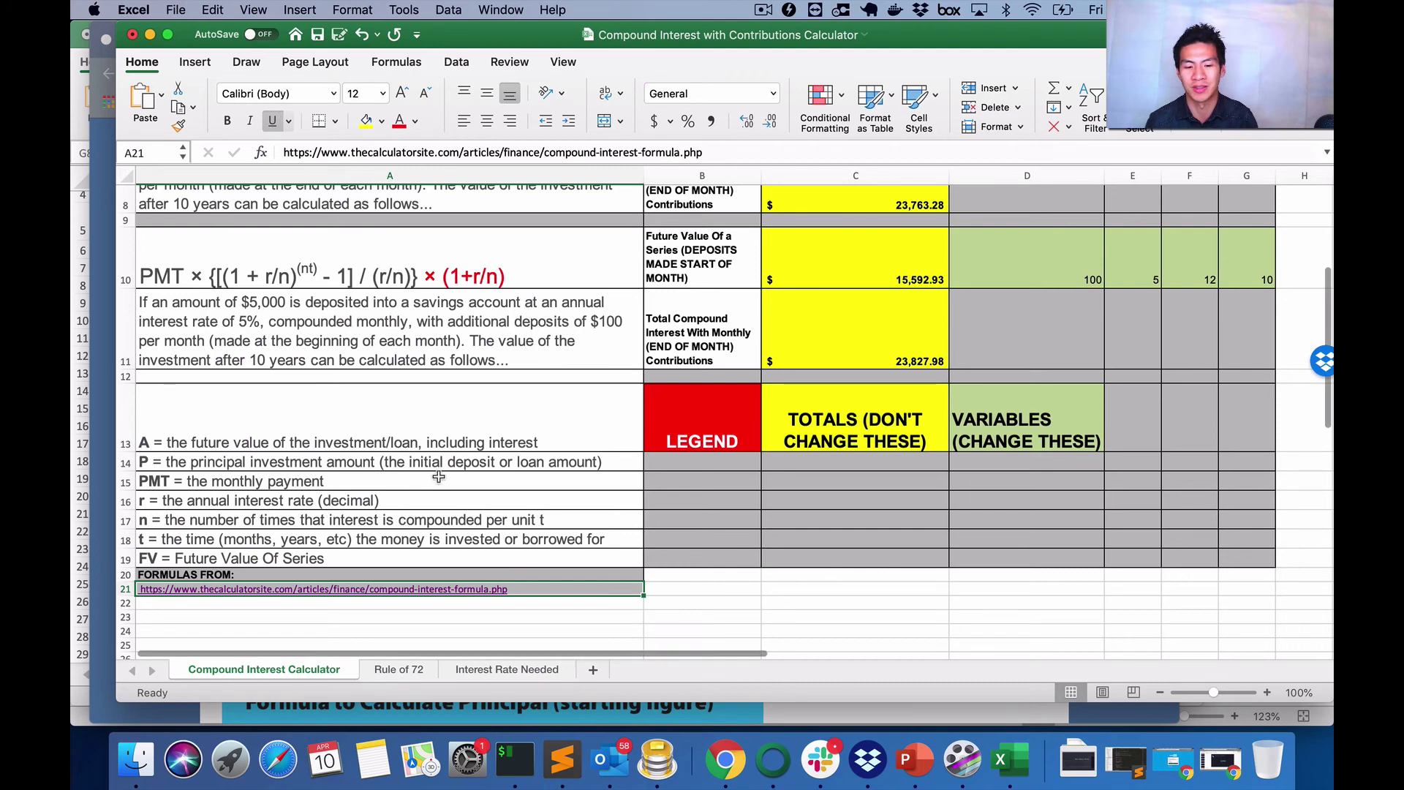
# Switch to the Rule of 72 sheet showing years to double for rates 1–30
pyautogui.click(409, 672)
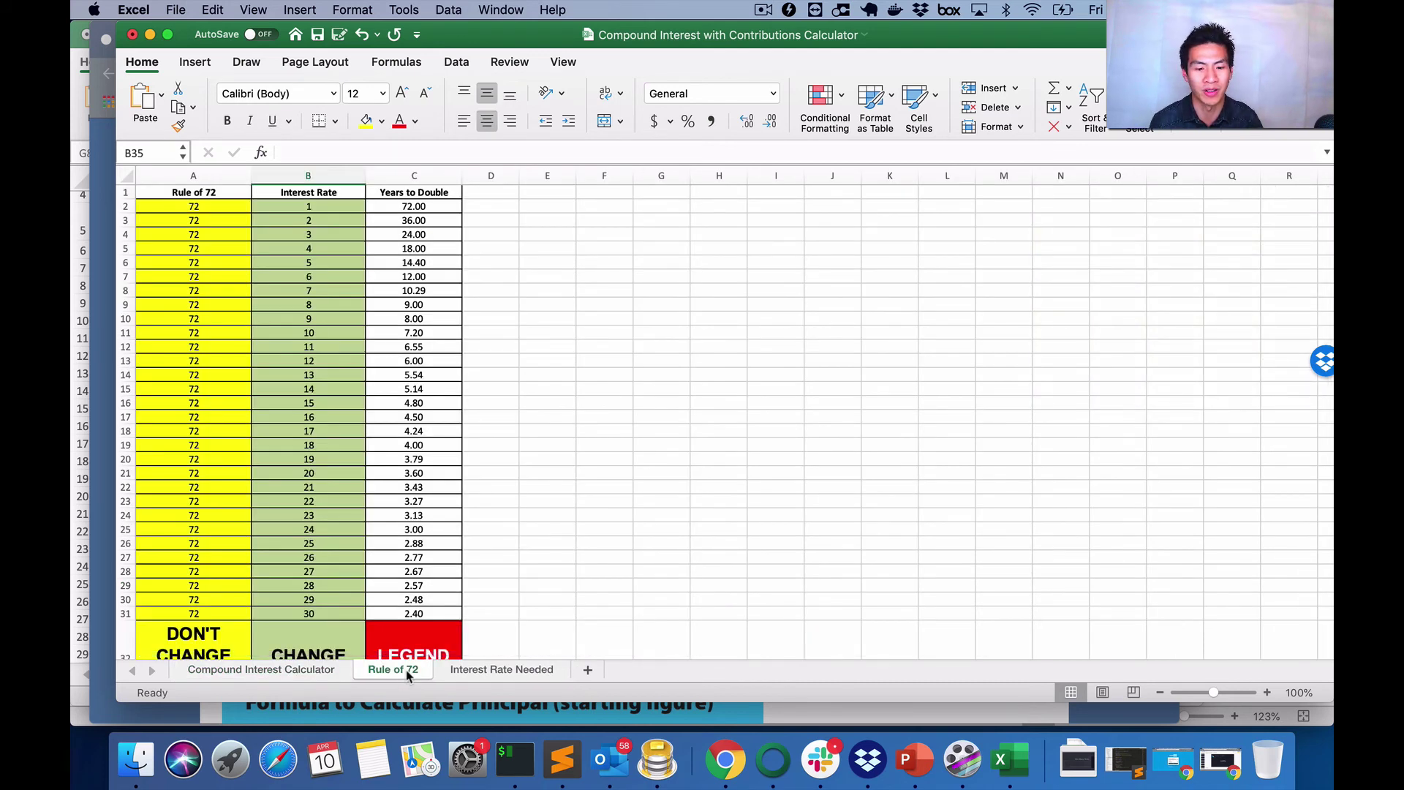
pyautogui.scroll(-1, 444, 602)
pyautogui.scroll(1, 444, 602)
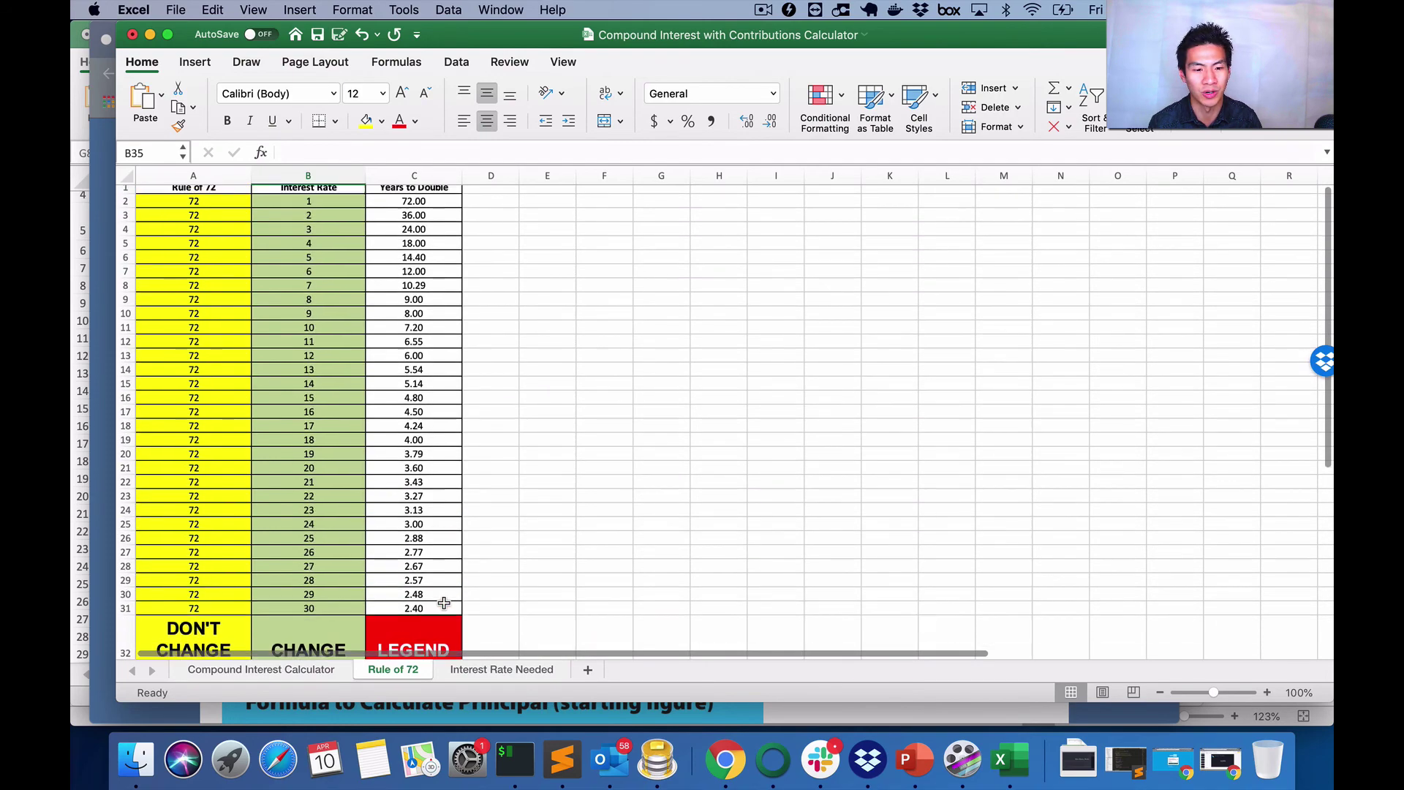
pyautogui.scroll(-5, 444, 603)
pyautogui.scroll(5, 443, 603)
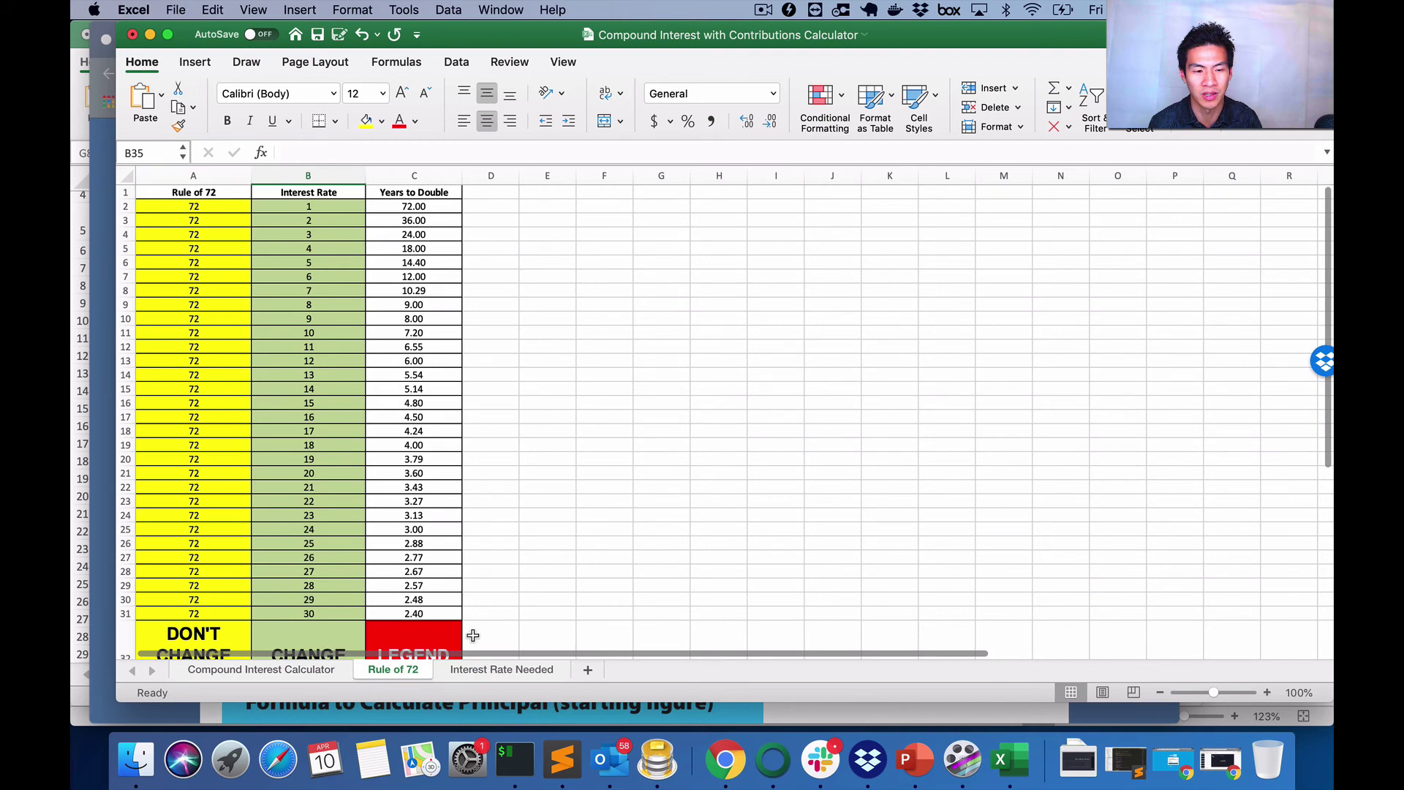
pyautogui.scroll(-1, 474, 642)
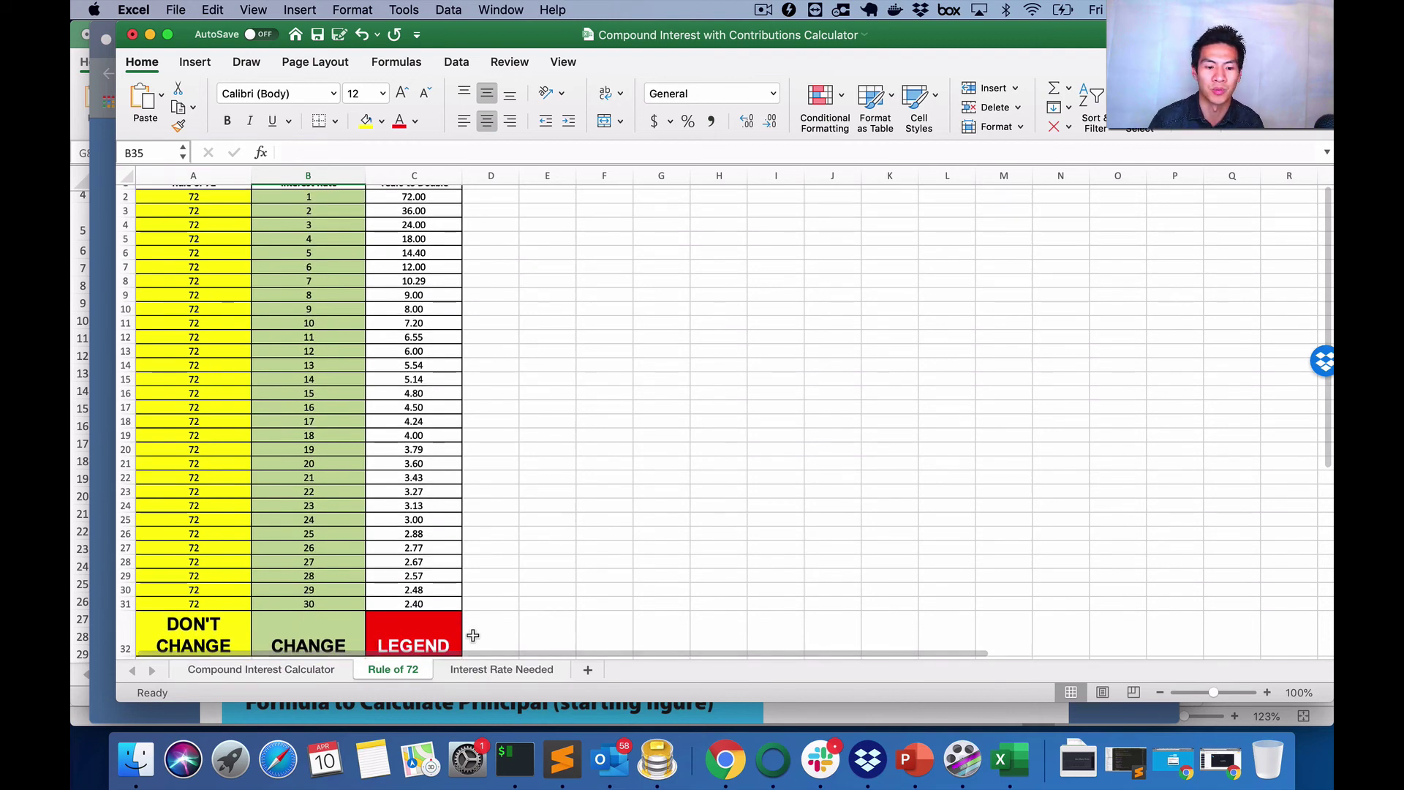
# Return to the Compound Interest Calculator sheet
pyautogui.click(310, 668)
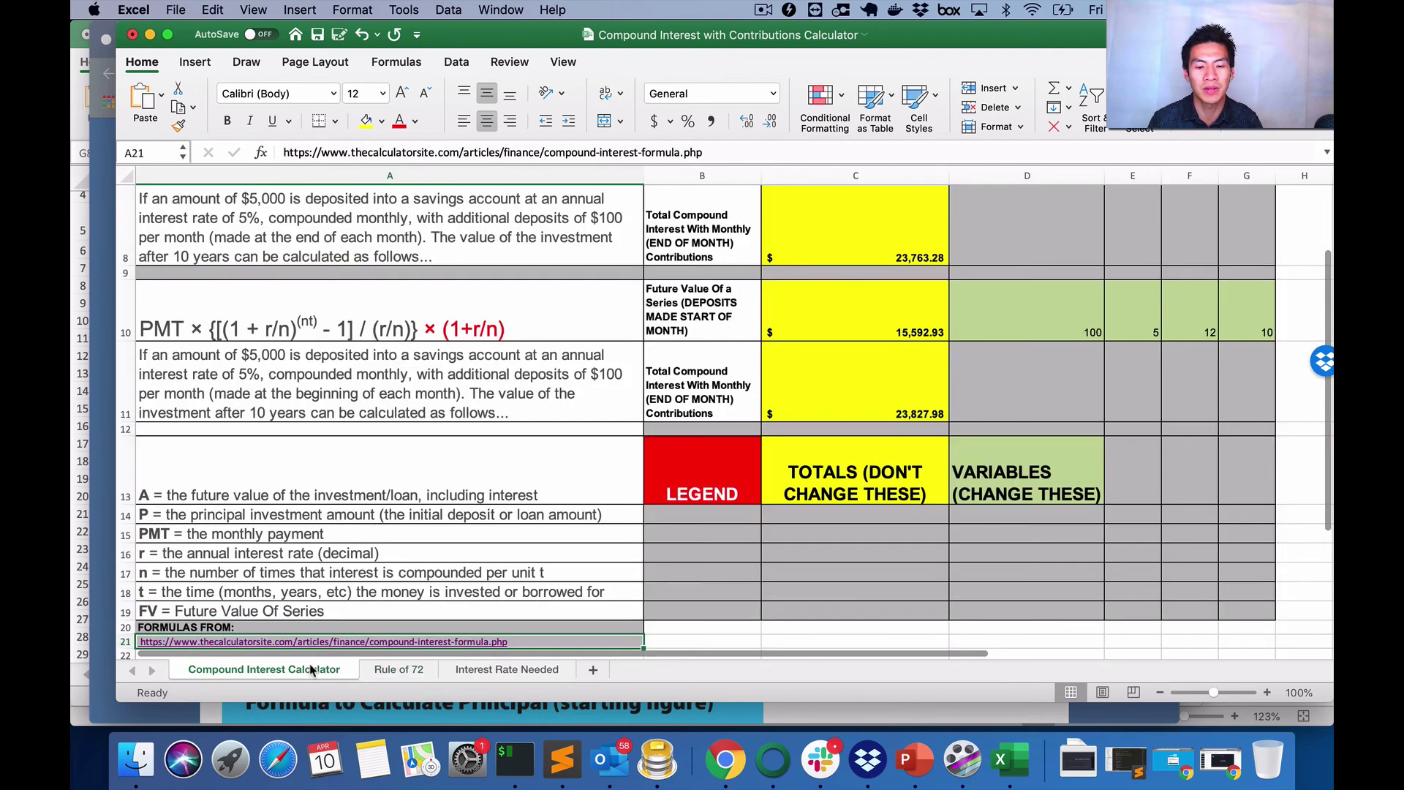